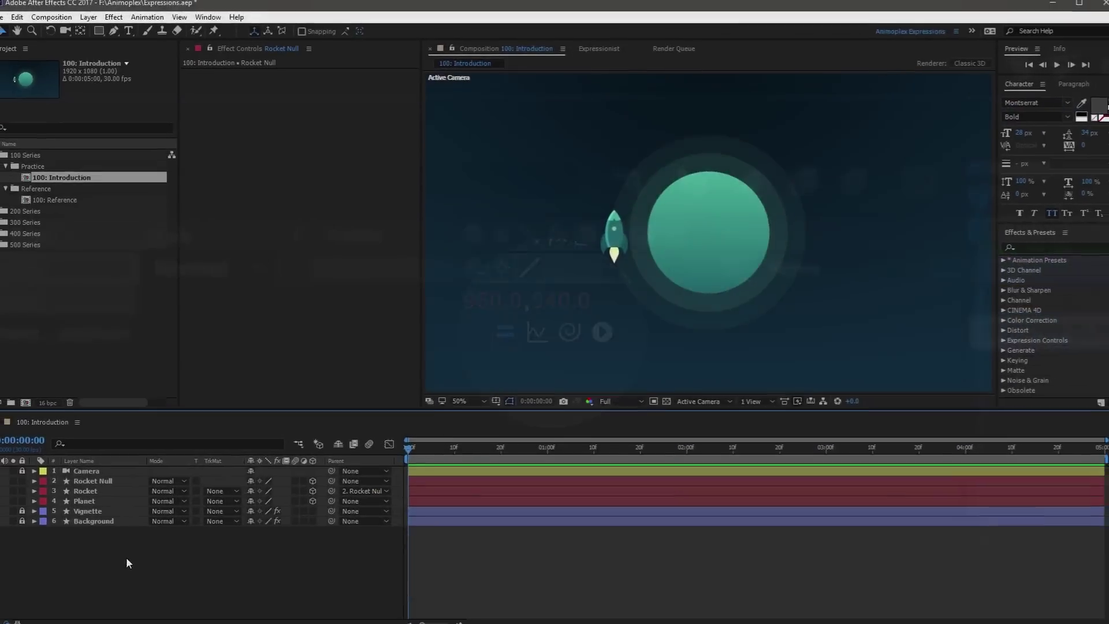
Step: Add an expression to Rocket Null's Z Rotation and preview re-parenting the Rocket layer
{"action": "left_click", "coordinate": [99, 477]}
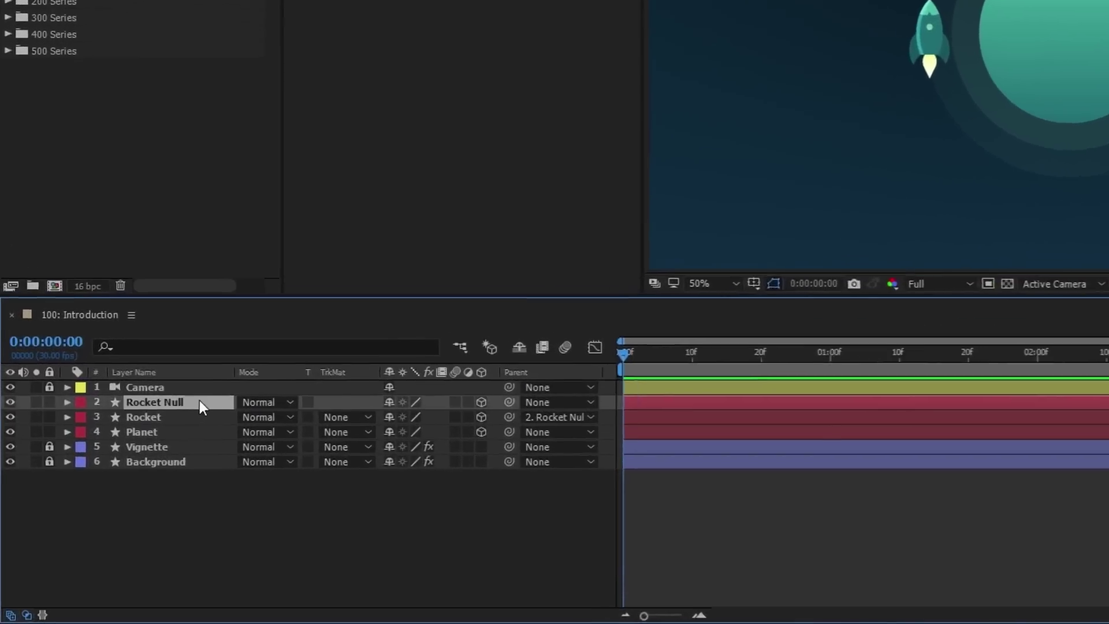
{"action": "key", "text": "r"}
{"action": "left_click", "coordinate": [154, 411]}
{"action": "left_click", "coordinate": [143, 417], "text": "alt"}
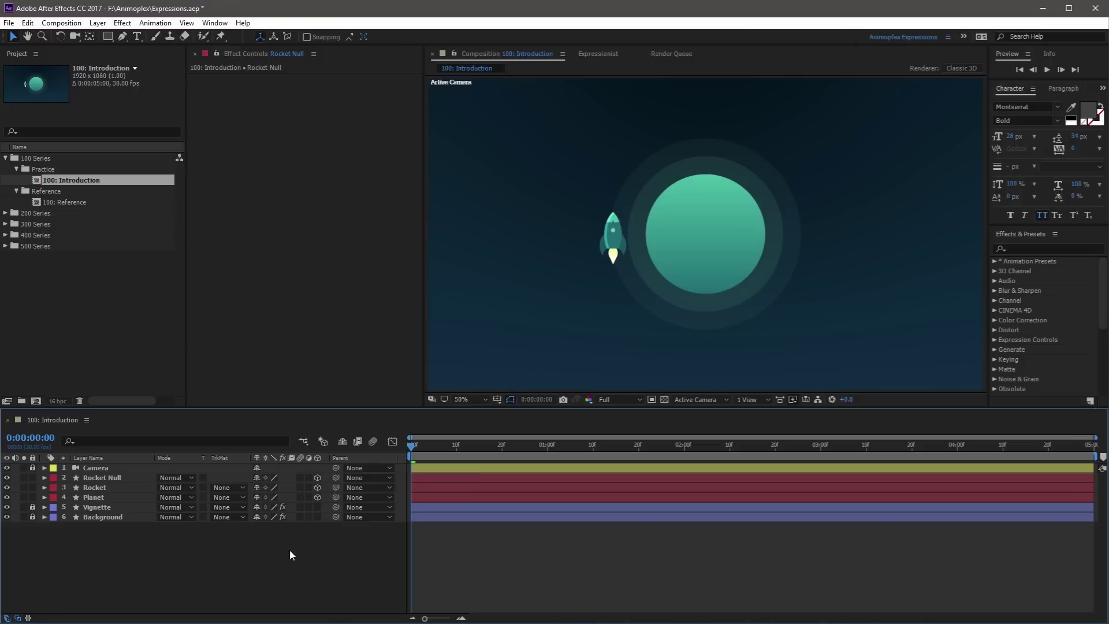
{"action": "left_click_drag", "start_coordinate": [335, 486], "coordinate": [133, 477]}
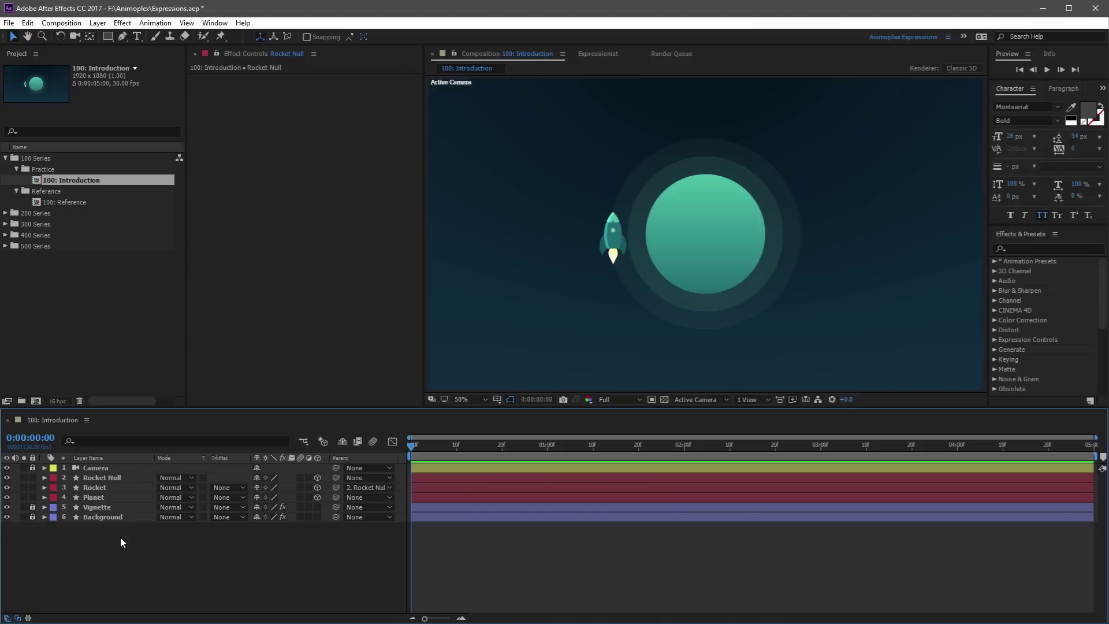
Step: Add a fresh Z Rotation expression on Rocket Null and pick-whip it toward another property
{"action": "left_click", "coordinate": [125, 478]}
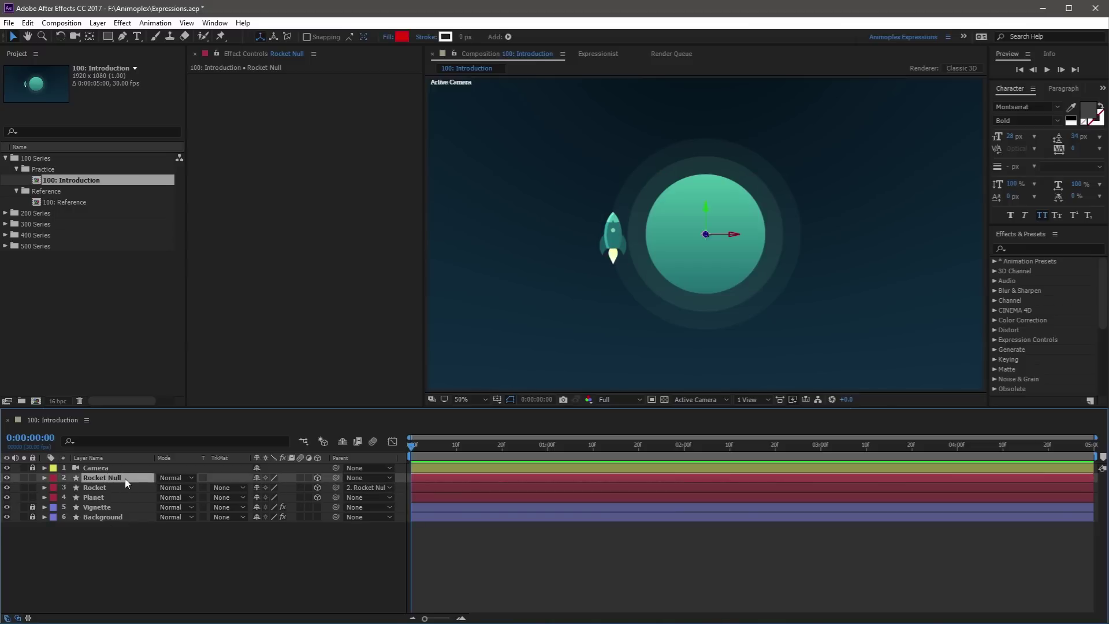
{"action": "key", "text": "r"}
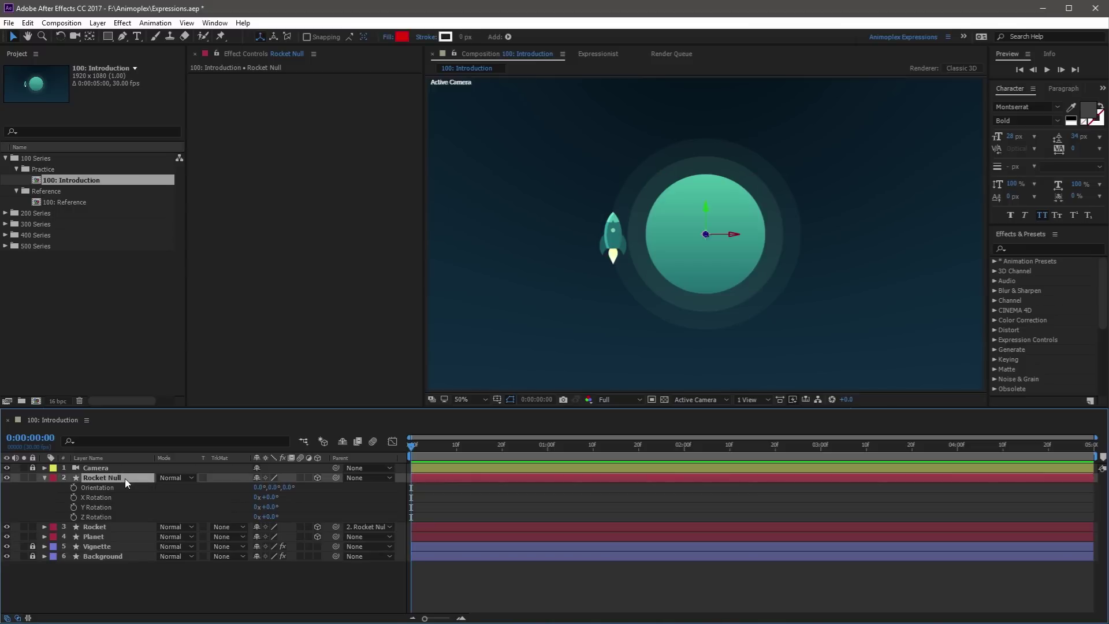
{"action": "left_click", "coordinate": [73, 517], "text": "alt"}
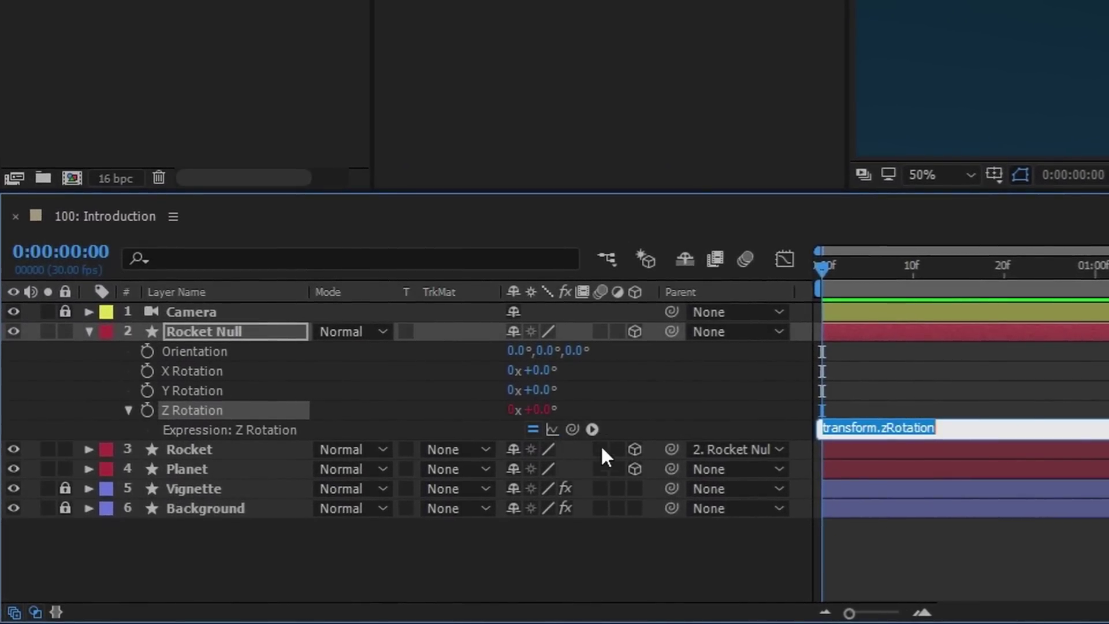
{"action": "left_click_drag", "start_coordinate": [572, 428], "coordinate": [192, 350]}
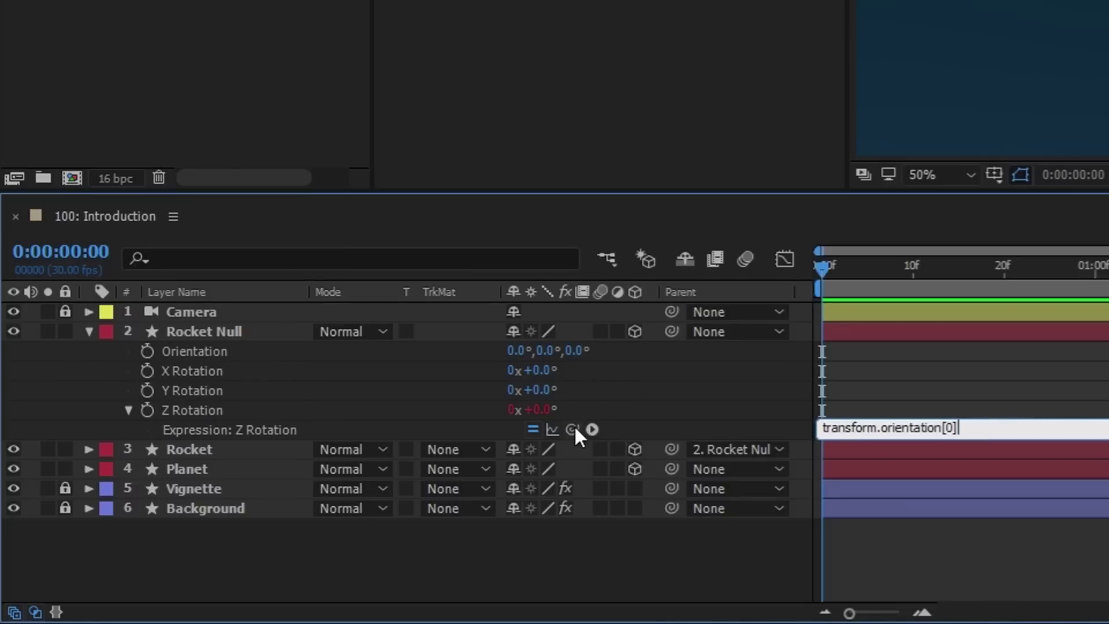
{"action": "left_click_drag", "start_coordinate": [572, 430], "coordinate": [123, 575]}
{"action": "left_click_drag", "start_coordinate": [572, 430], "coordinate": [136, 588]}
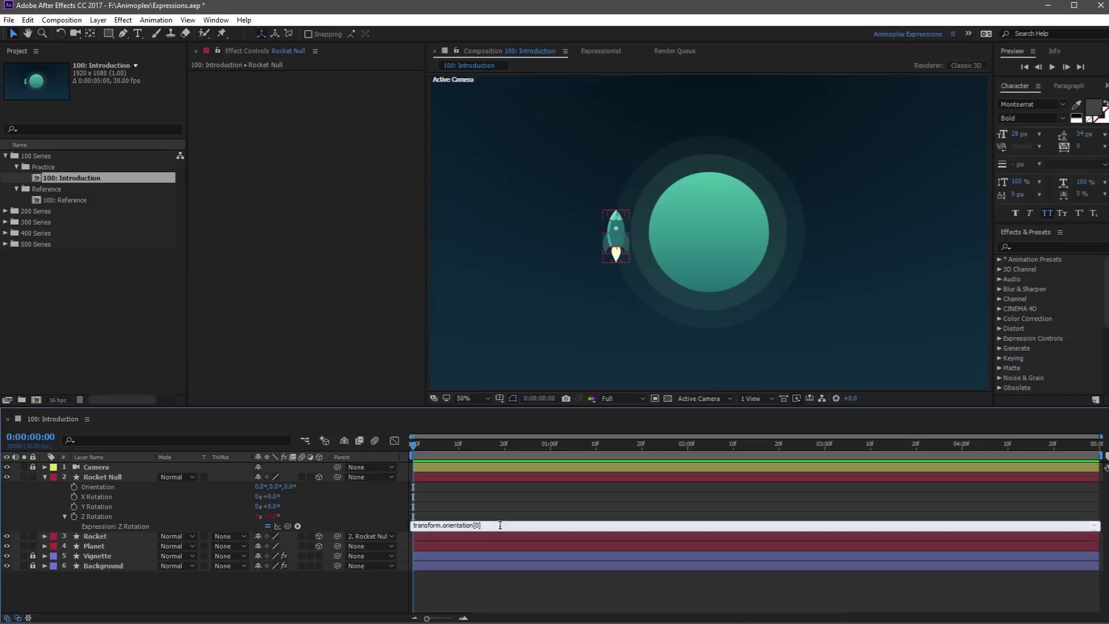
Step: Change the Z Rotation expression to transform.xRotation, linking it to X Rotation, and commit it
{"action": "left_click_drag", "start_coordinate": [287, 526], "coordinate": [102, 508]}
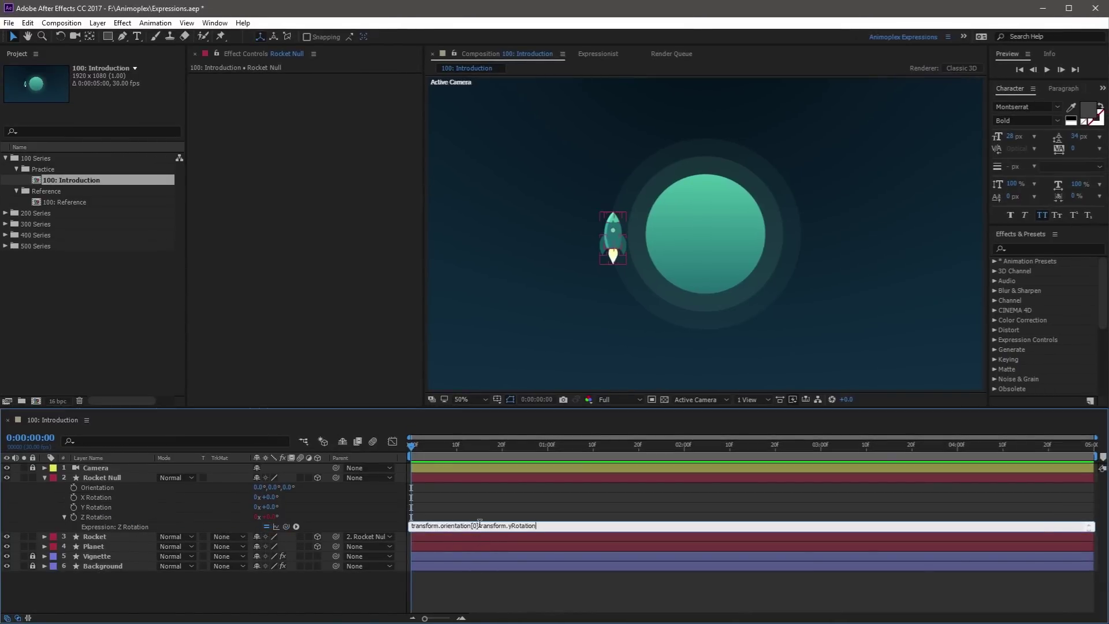
{"action": "left_click_drag", "start_coordinate": [479, 525], "coordinate": [383, 524]}
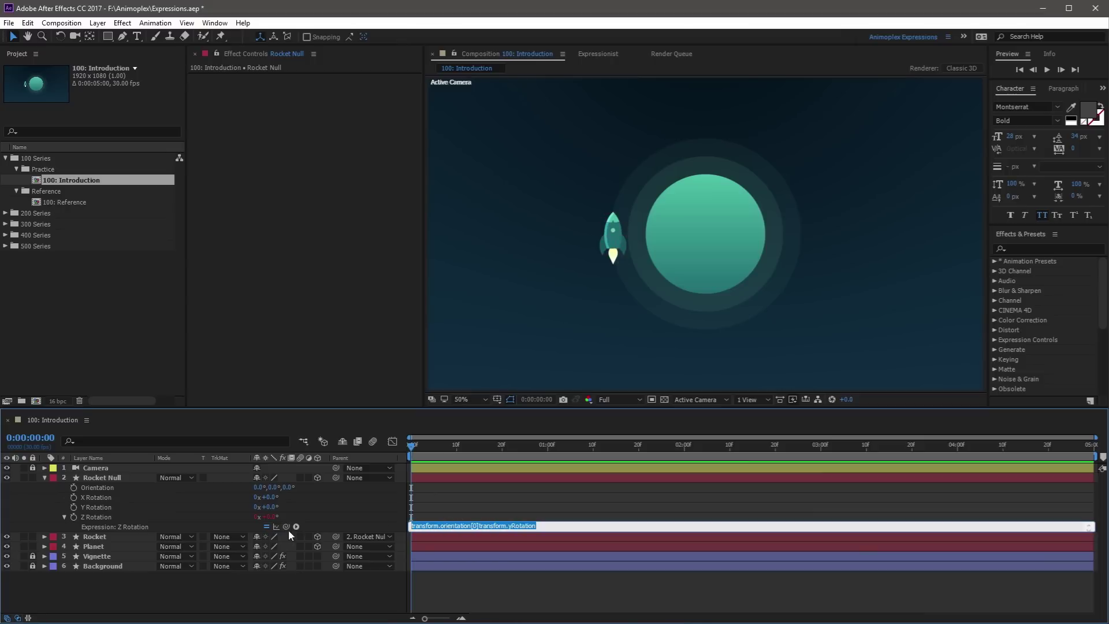
{"action": "left_click_drag", "start_coordinate": [296, 527], "coordinate": [116, 496]}
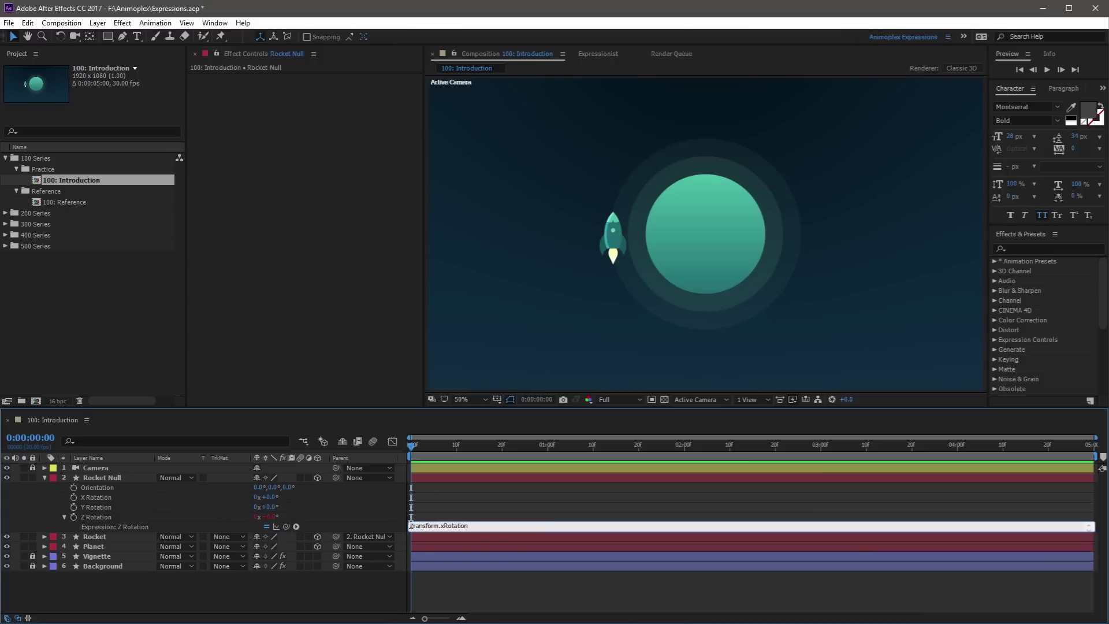
{"action": "left_click", "coordinate": [340, 514]}
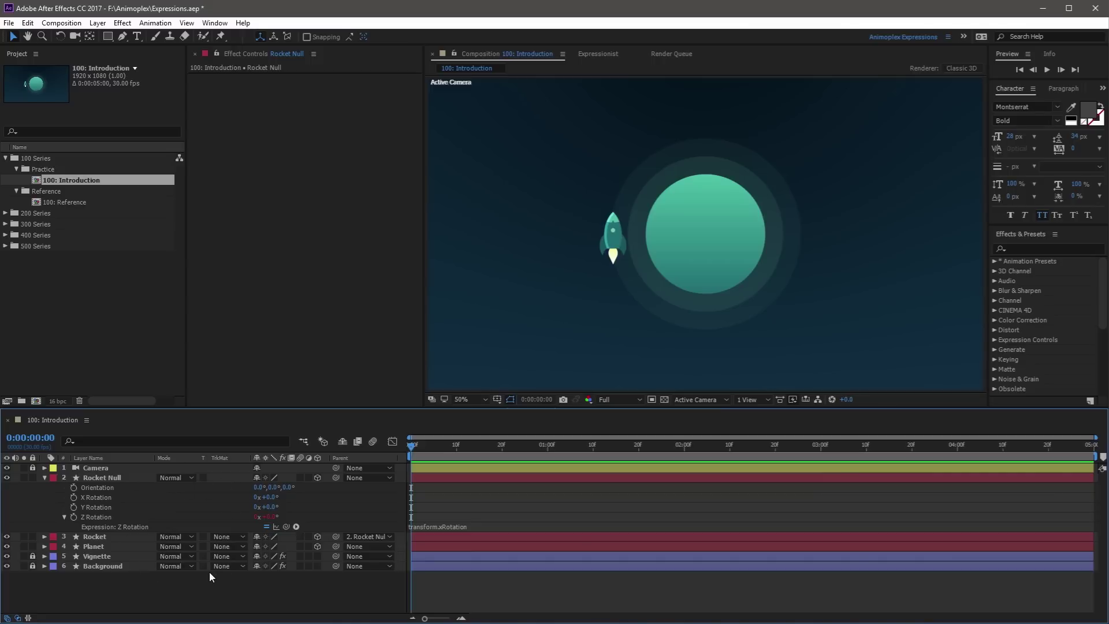
Step: Link Rocket Null's Z Rotation expression to the Rocket layer's Z Rotation with the pick-whip
{"action": "left_click", "coordinate": [118, 535]}
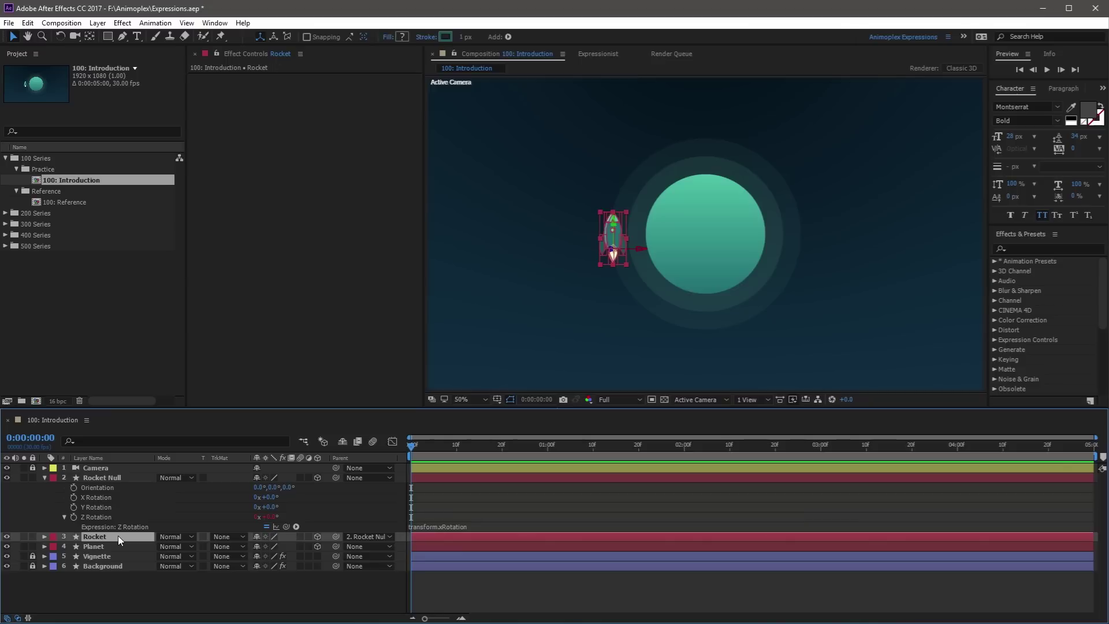
{"action": "key", "text": "r"}
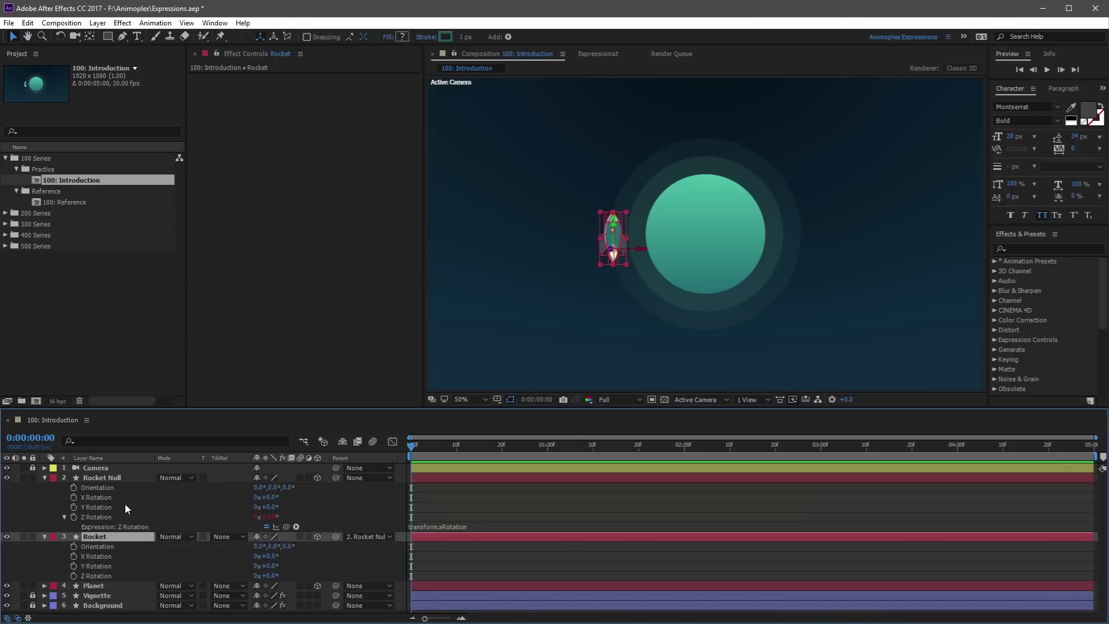
{"action": "left_click", "coordinate": [101, 574]}
{"action": "key", "text": "s"}
{"action": "key", "text": "s"}
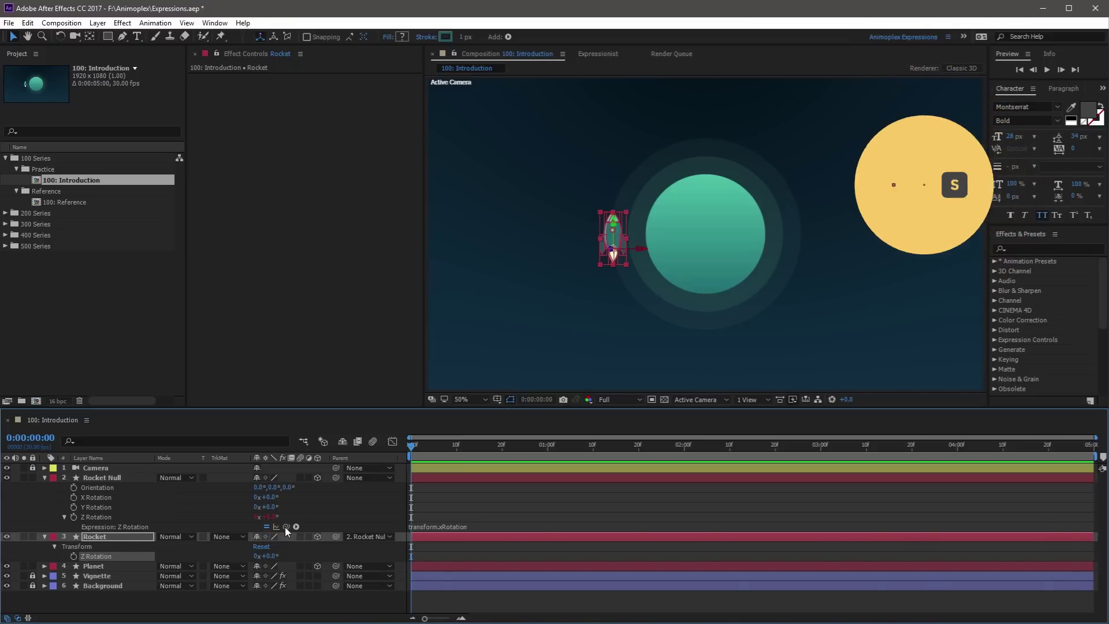
{"action": "left_click_drag", "start_coordinate": [286, 526], "coordinate": [99, 559]}
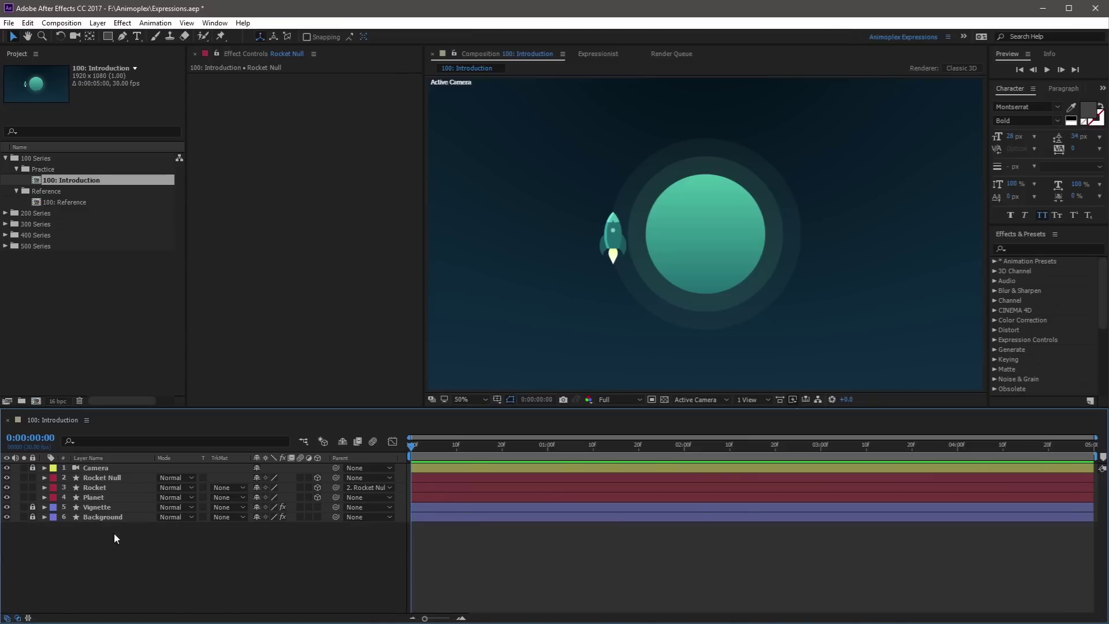
Step: Add an Angle Control effect from Expression Controls to Rocket Null
{"action": "left_click", "coordinate": [136, 477]}
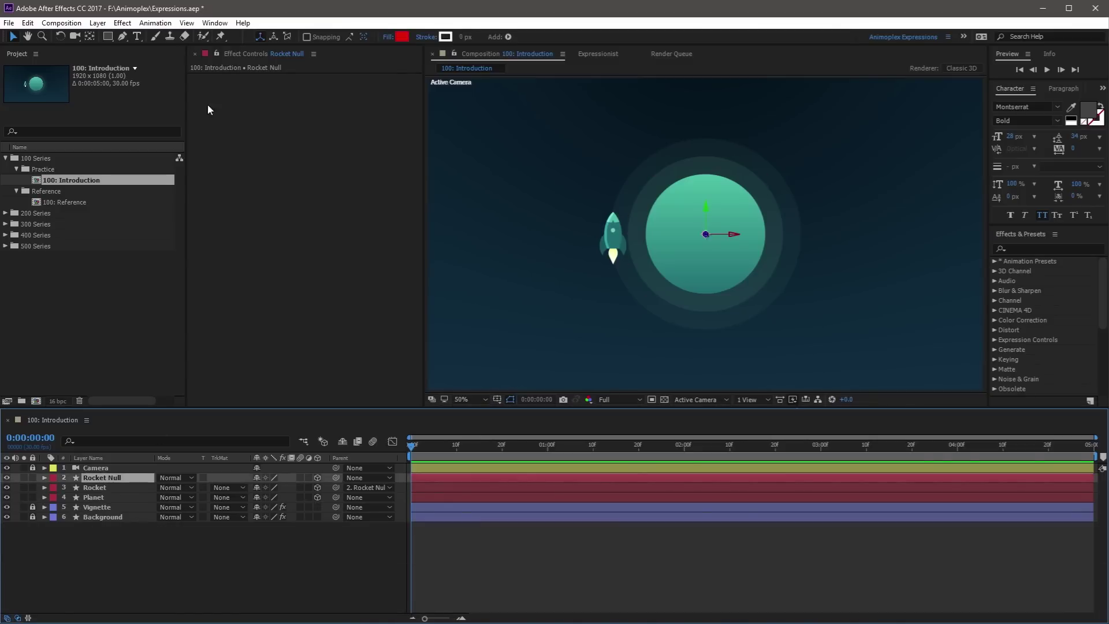
{"action": "left_click", "coordinate": [123, 23]}
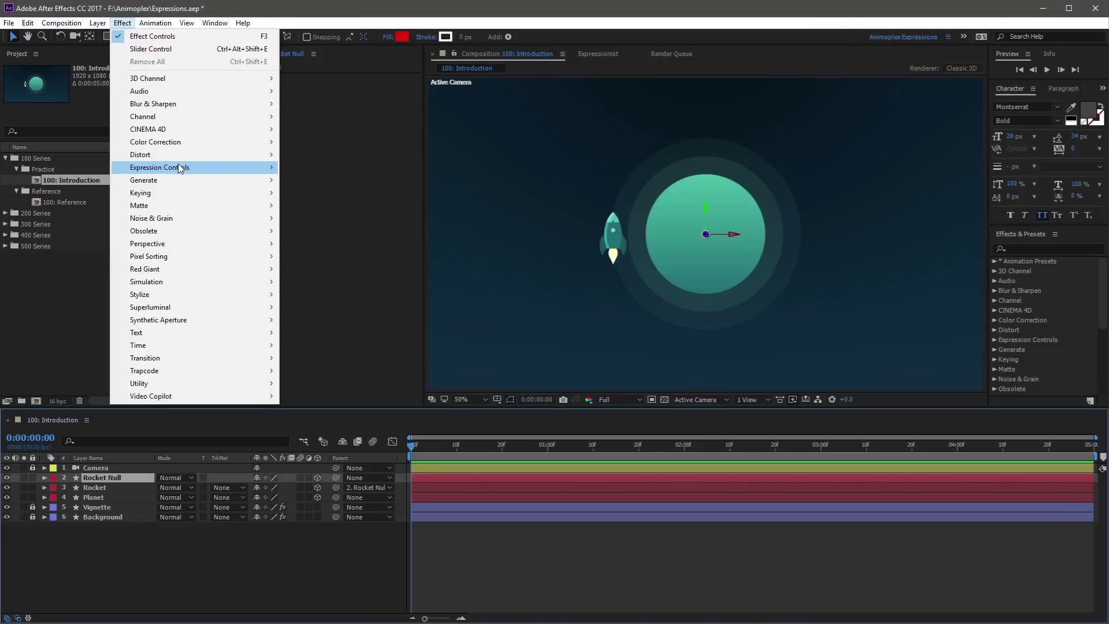
{"action": "mouse_move", "coordinate": [182, 167]}
{"action": "left_click", "coordinate": [328, 180]}
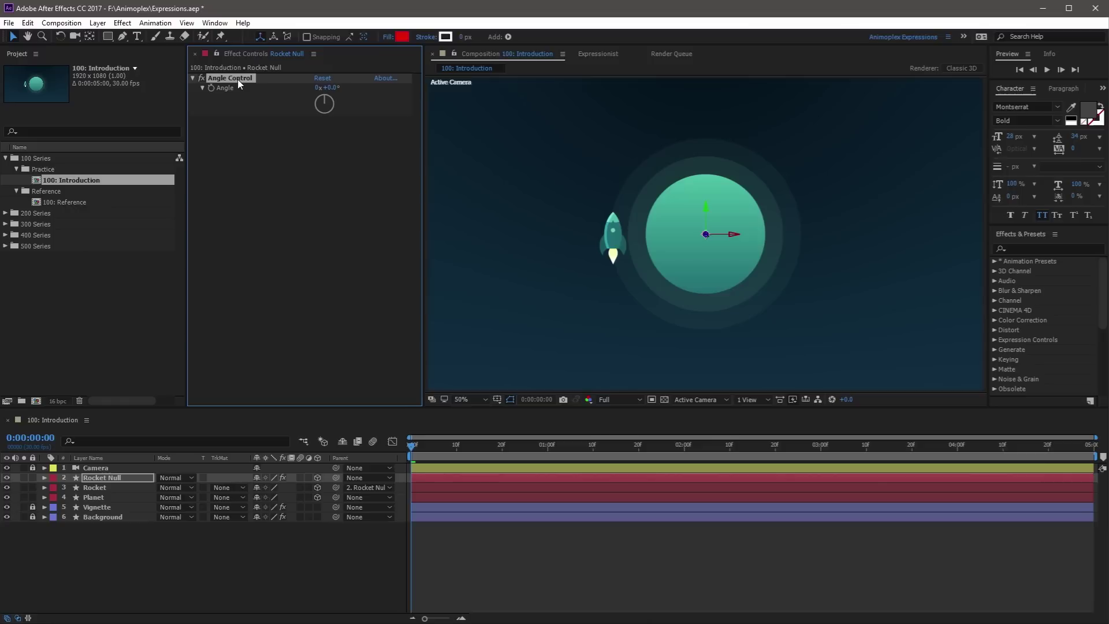
Step: Rename the Angle Control to 'Rocket Rotate' and show Rocket Null's rotation properties
{"action": "key", "text": "Return"}
{"action": "type", "text": "Roc"}
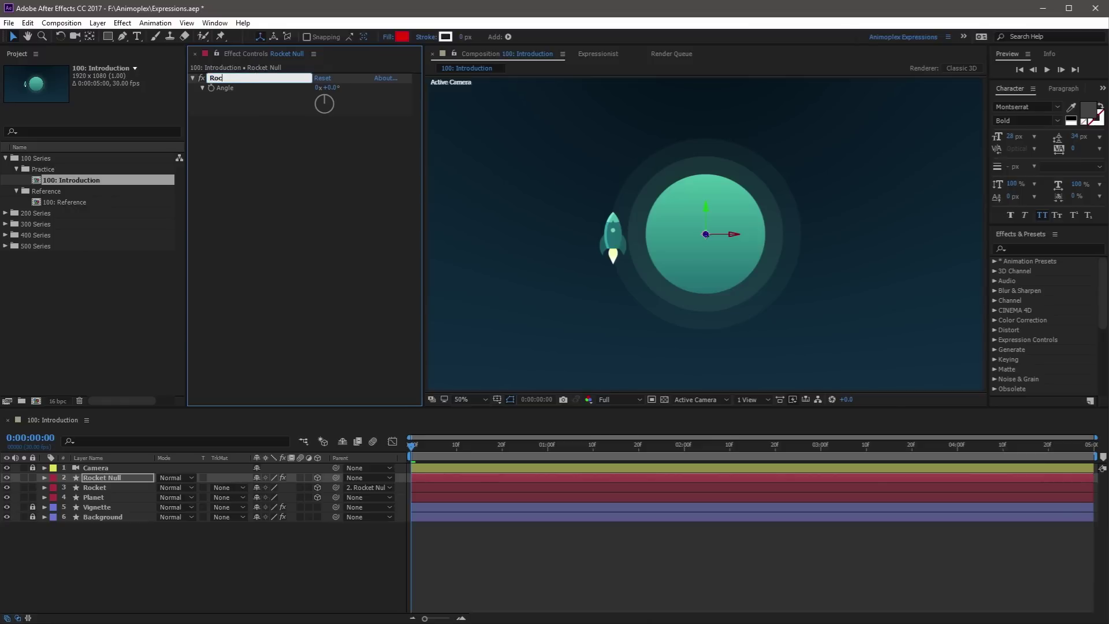
{"action": "type", "text": "ket Rotate"}
{"action": "left_click", "coordinate": [245, 168]}
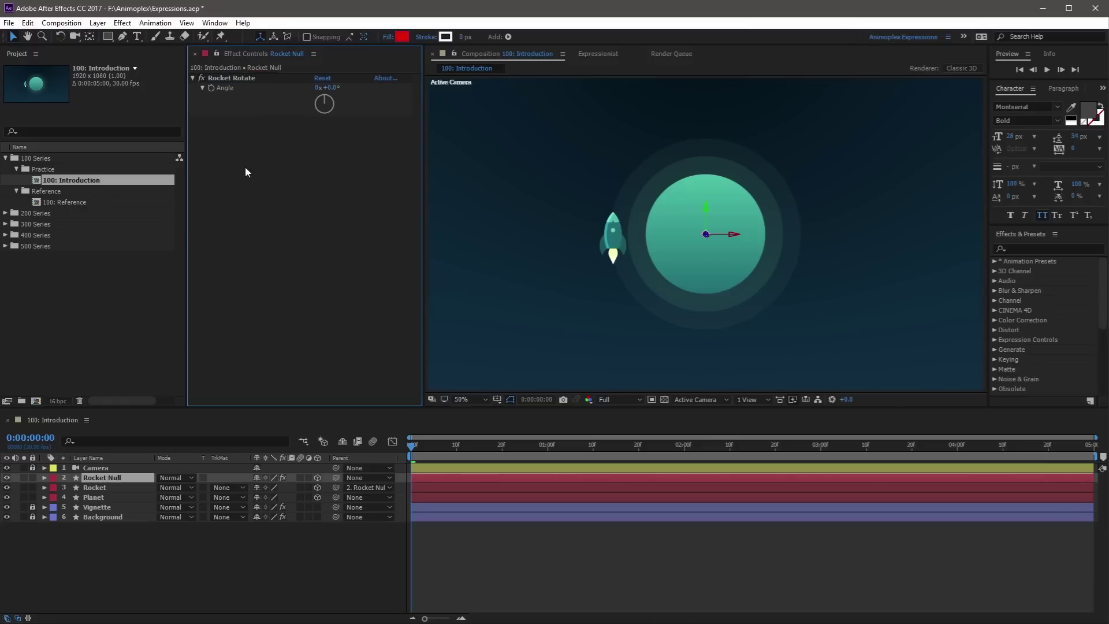
{"action": "left_click", "coordinate": [114, 478]}
{"action": "key", "text": "r"}
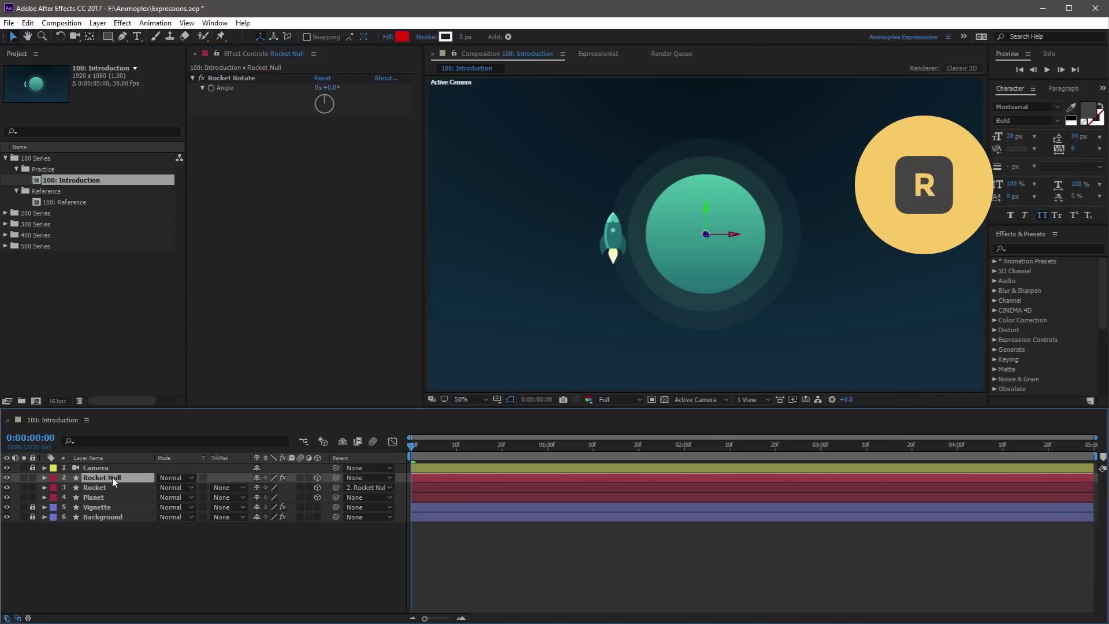
{"action": "key", "text": "r"}
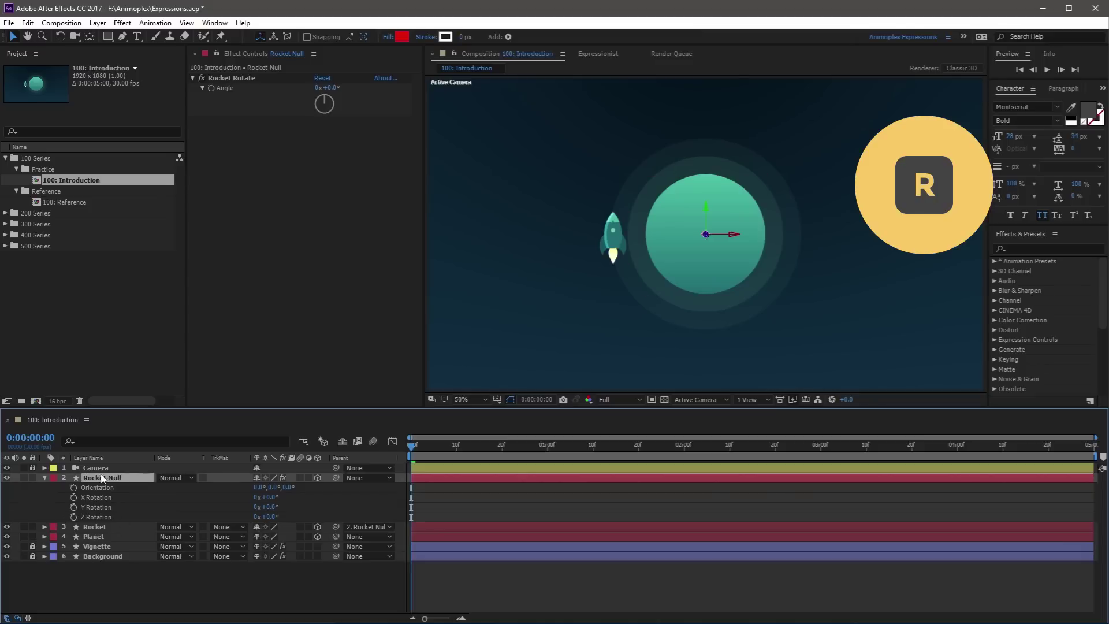
Step: Link Rocket Null's Z Rotation to the Rocket Rotate angle and test it at 56°
{"action": "left_click", "coordinate": [73, 517], "text": "alt"}
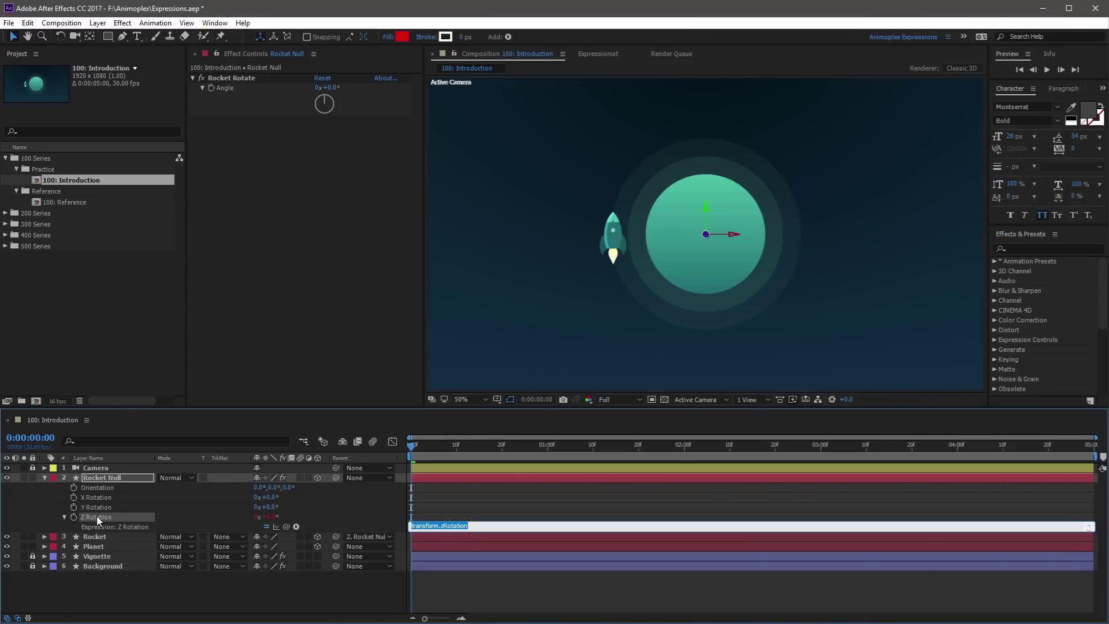
{"action": "left_click_drag", "start_coordinate": [286, 526], "coordinate": [237, 88]}
{"action": "left_click", "coordinate": [355, 520]}
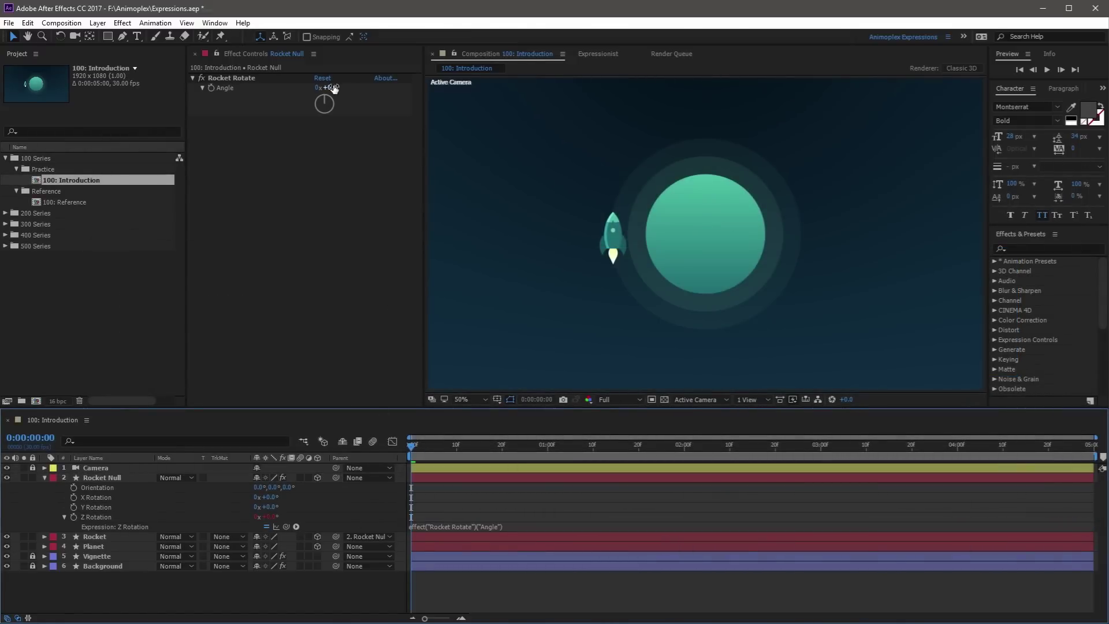
{"action": "left_click_drag", "start_coordinate": [334, 89], "coordinate": [388, 86]}
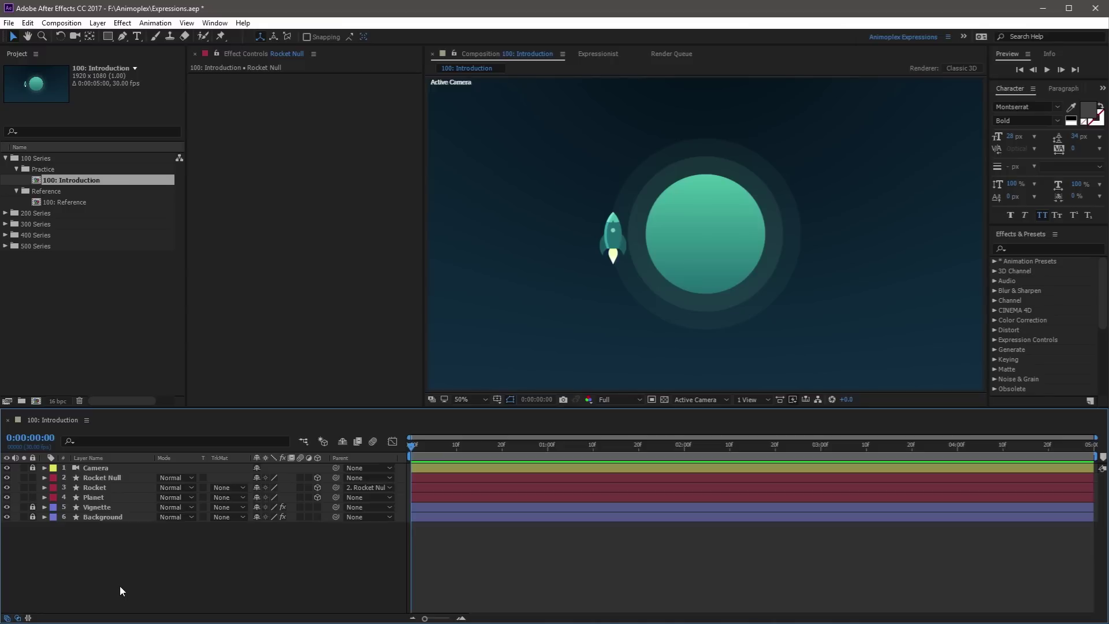
Step: Add and commit a transform.zRotation expression on Rocket Null's Z Rotation, then maximize the timeline
{"action": "left_click", "coordinate": [122, 477]}
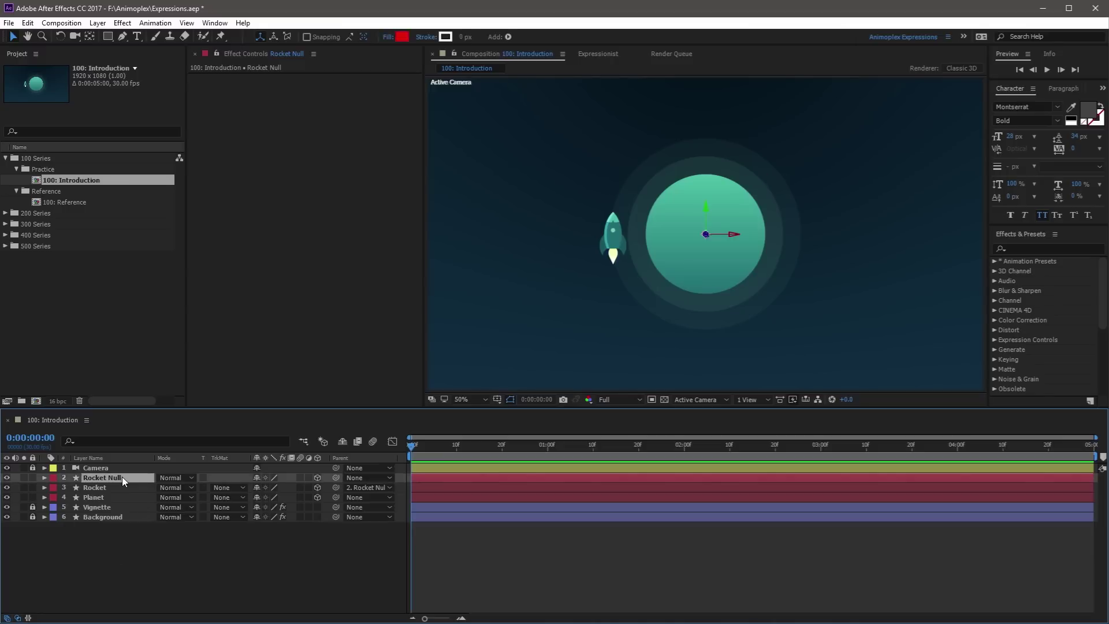
{"action": "key", "text": "r"}
{"action": "left_click", "coordinate": [74, 517], "text": "alt"}
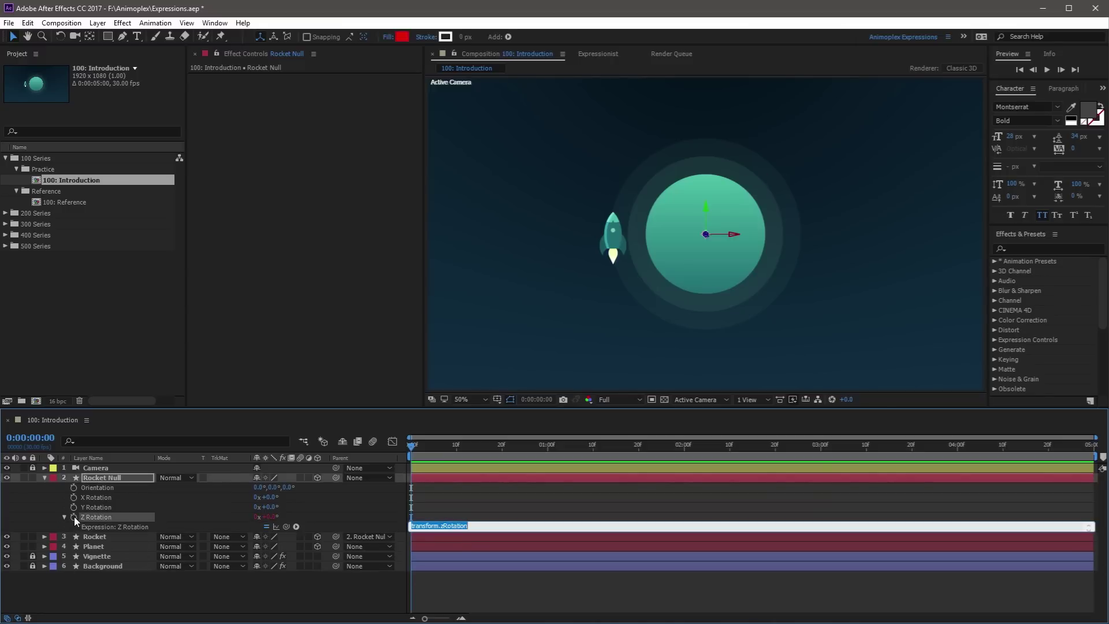
{"action": "left_click", "coordinate": [293, 531]}
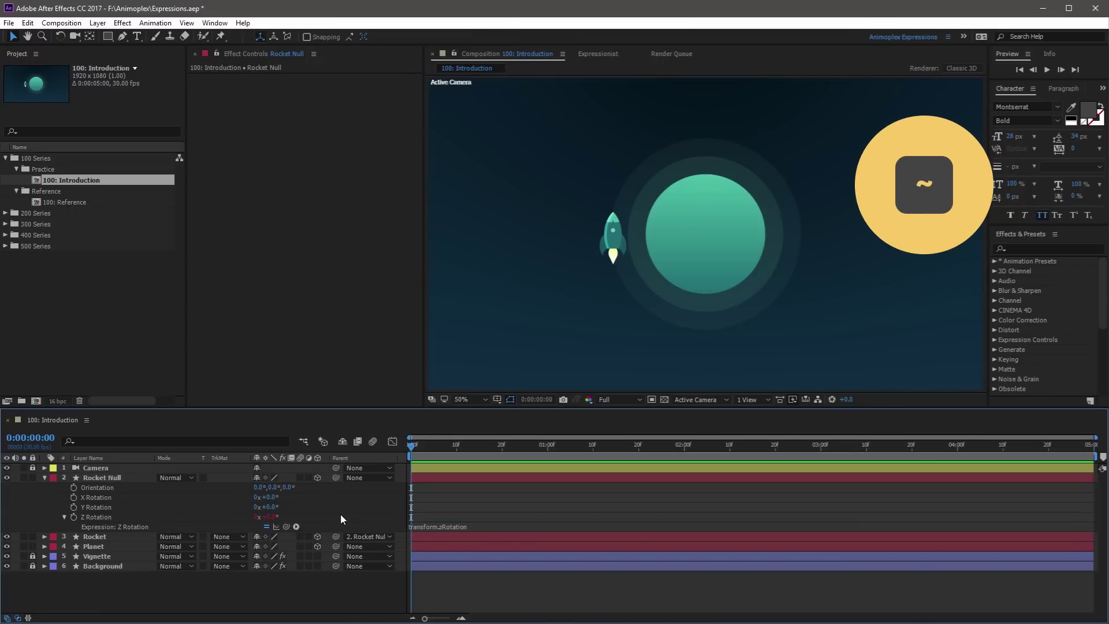
{"action": "key", "text": "grave"}
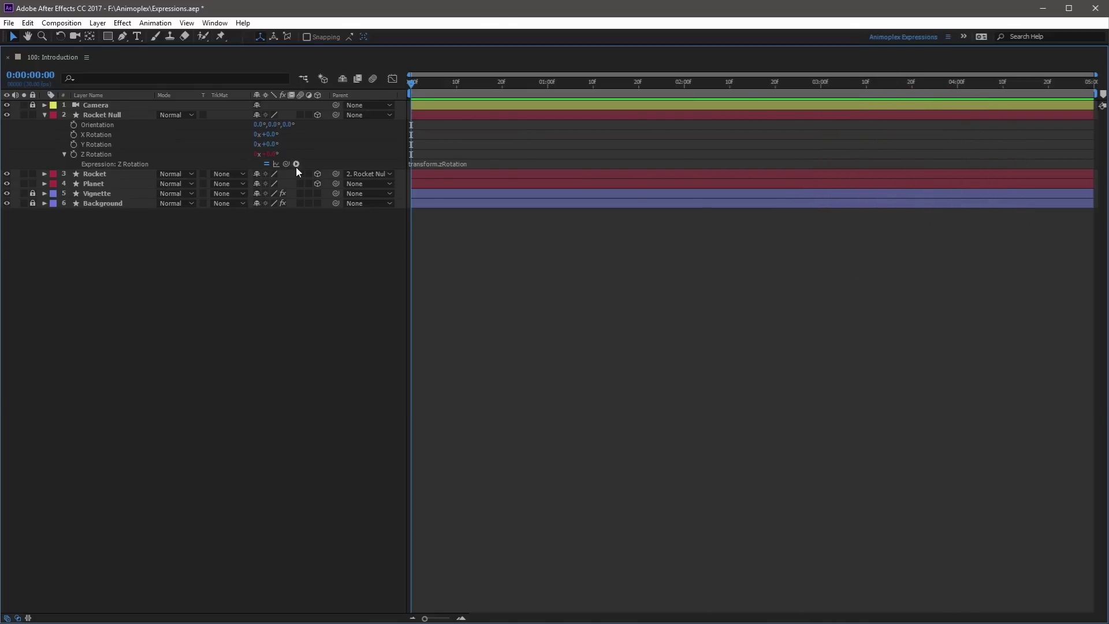
Step: Insert linear(t, tMin, tMax, value1, value2) from the expression menu's Interpolation list
{"action": "left_click", "coordinate": [296, 165]}
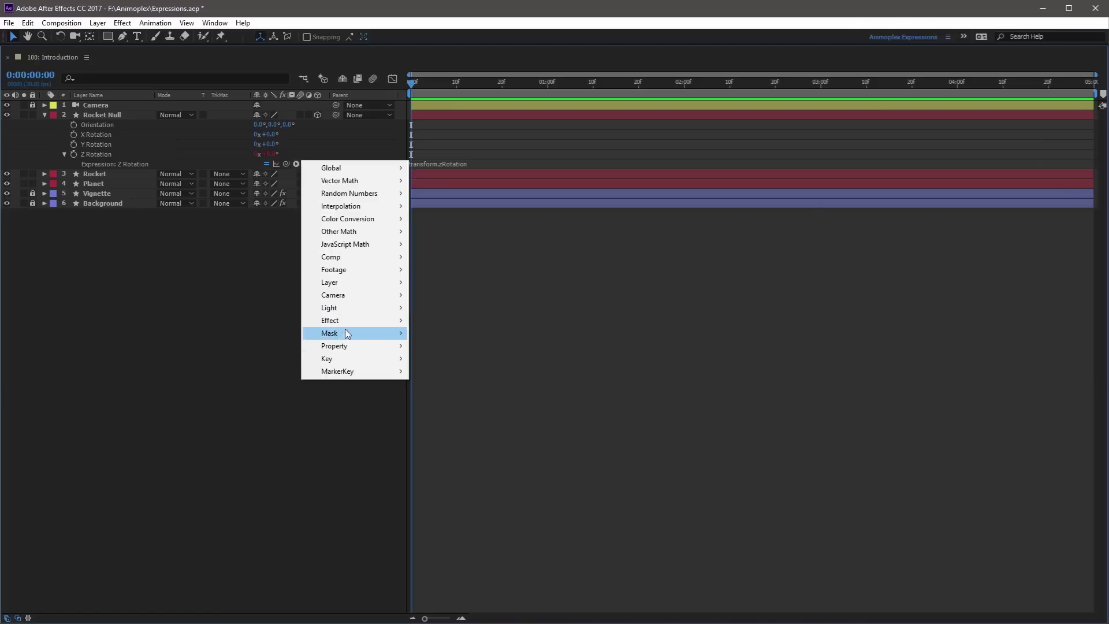
{"action": "mouse_move", "coordinate": [349, 350]}
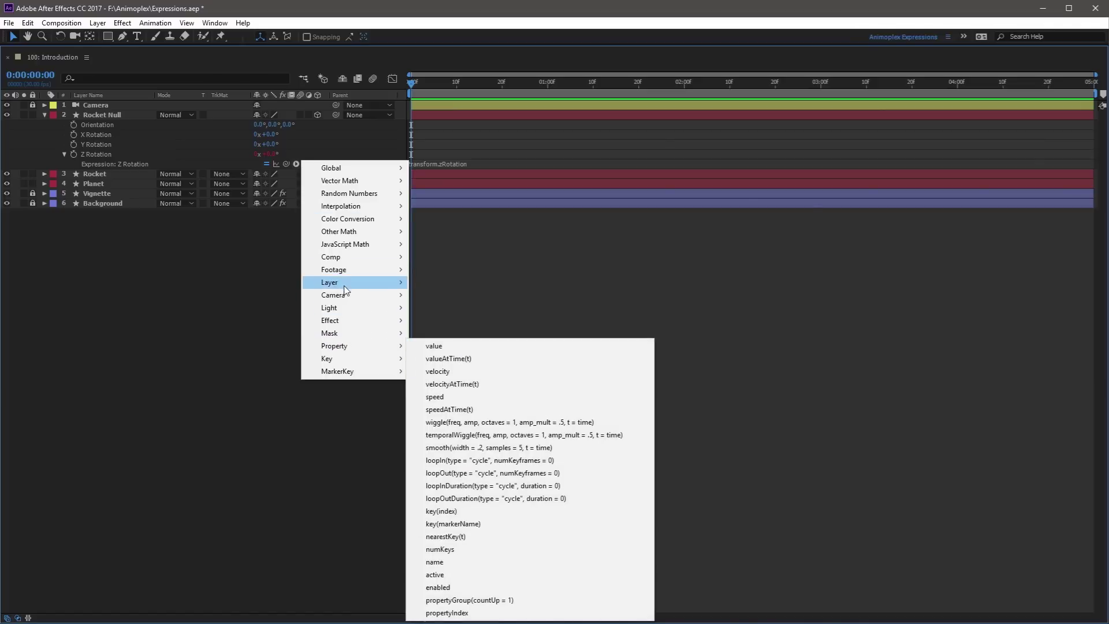
{"action": "mouse_move", "coordinate": [347, 286]}
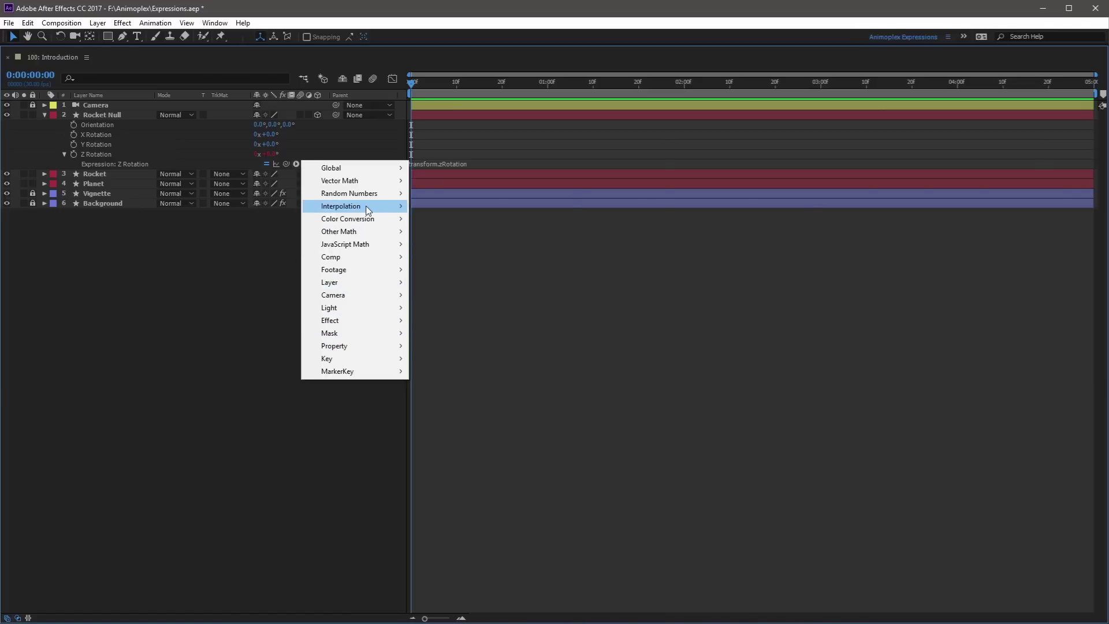
{"action": "mouse_move", "coordinate": [368, 209]}
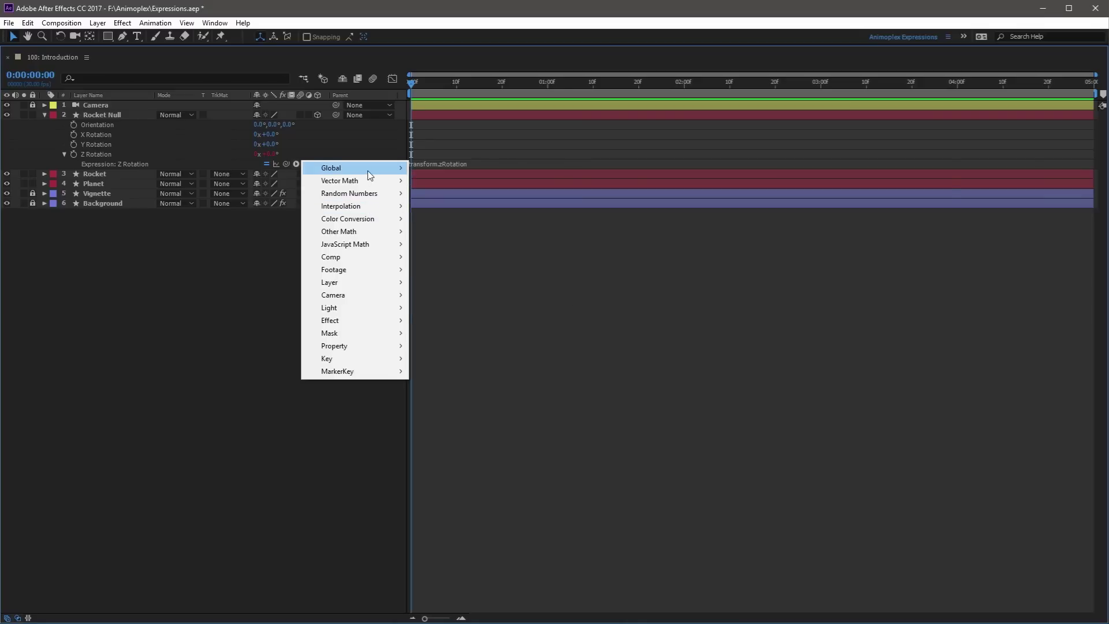
{"action": "mouse_move", "coordinate": [370, 175]}
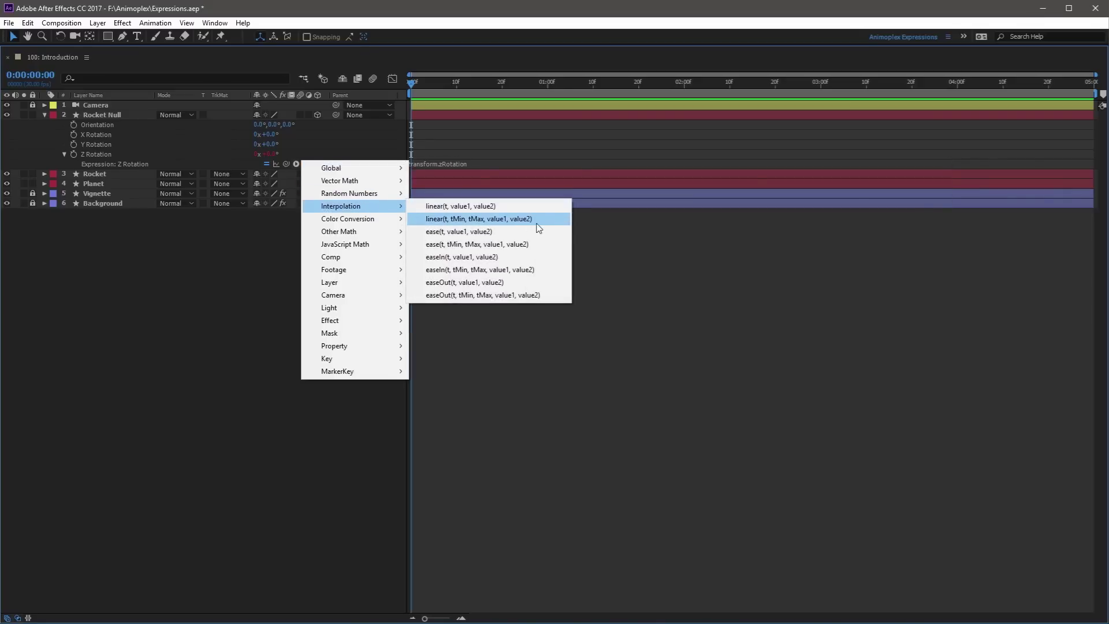
{"action": "left_click", "coordinate": [545, 221]}
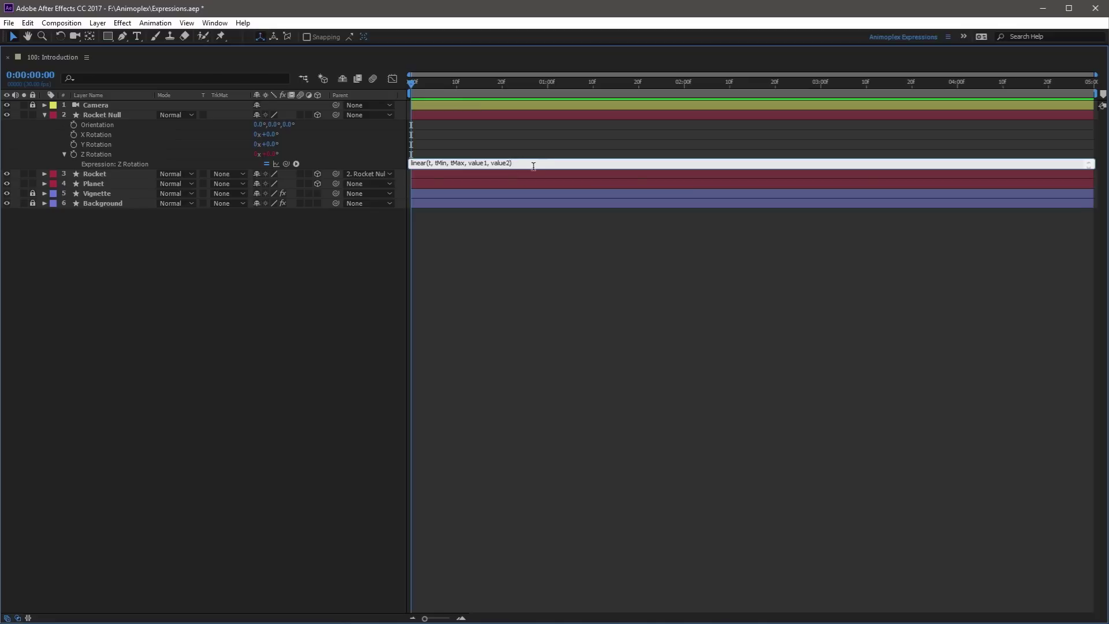
Step: Commit the edited linear expression by clicking off the expression field
{"action": "left_click", "coordinate": [358, 145]}
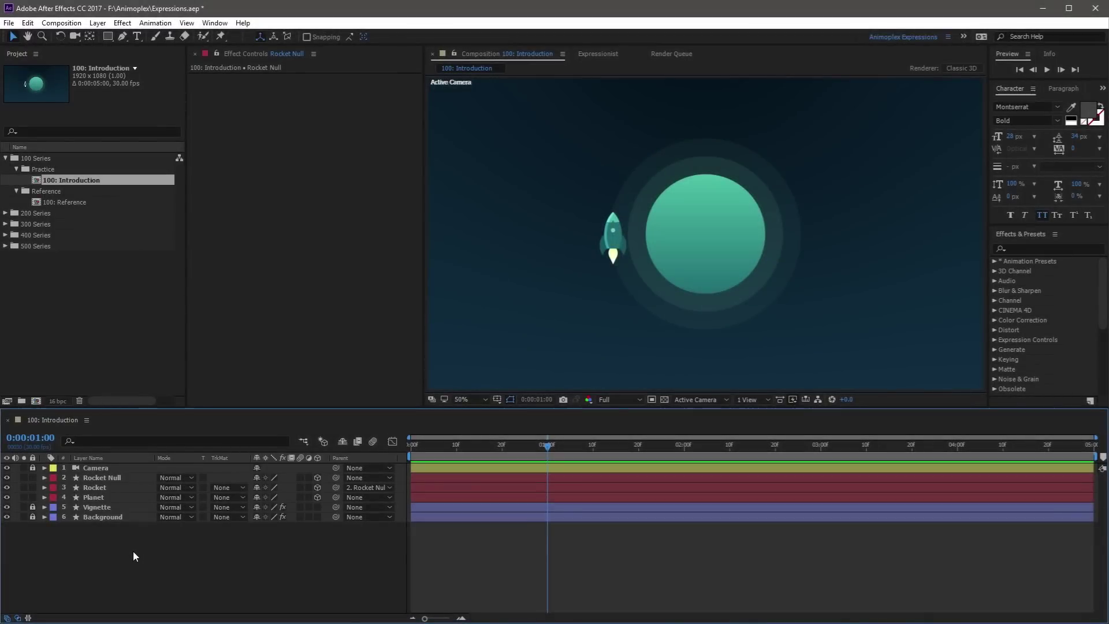
Step: Switch to the Graph Editor and add a transform.zRotation expression to Rocket Null's Z Rotation
{"action": "left_click", "coordinate": [393, 443]}
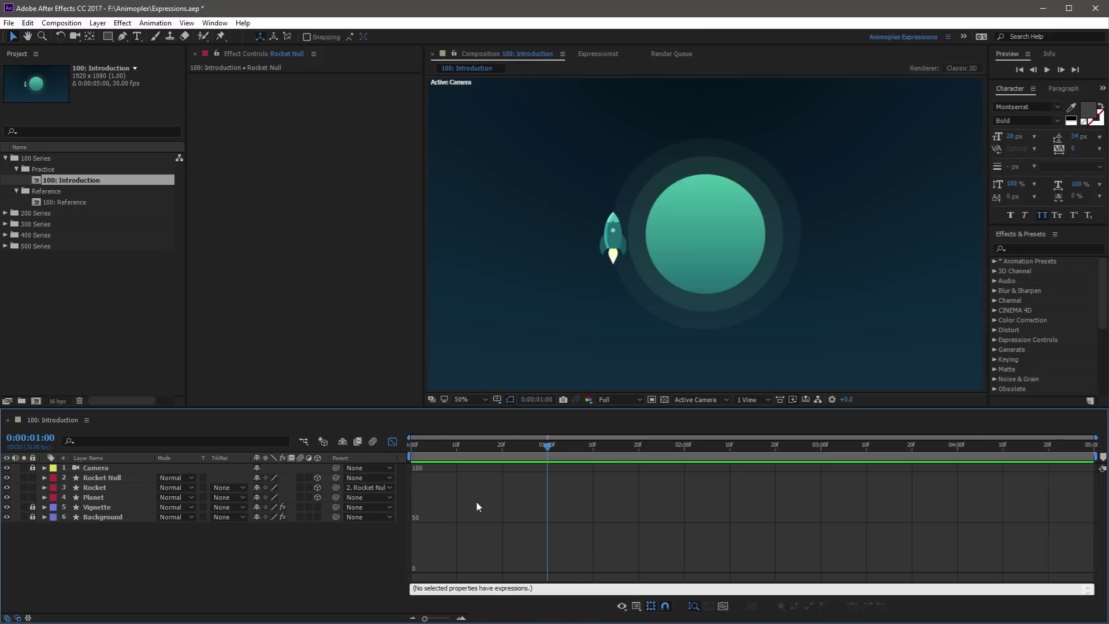
{"action": "left_click", "coordinate": [112, 478]}
{"action": "key", "text": "r"}
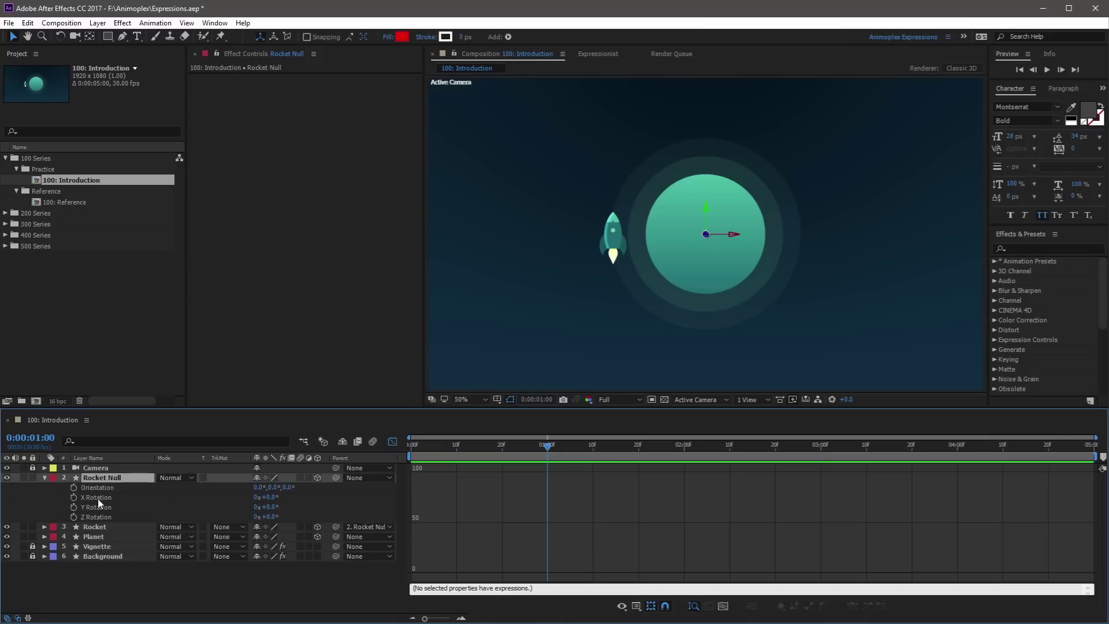
{"action": "left_click", "coordinate": [74, 517], "text": "alt"}
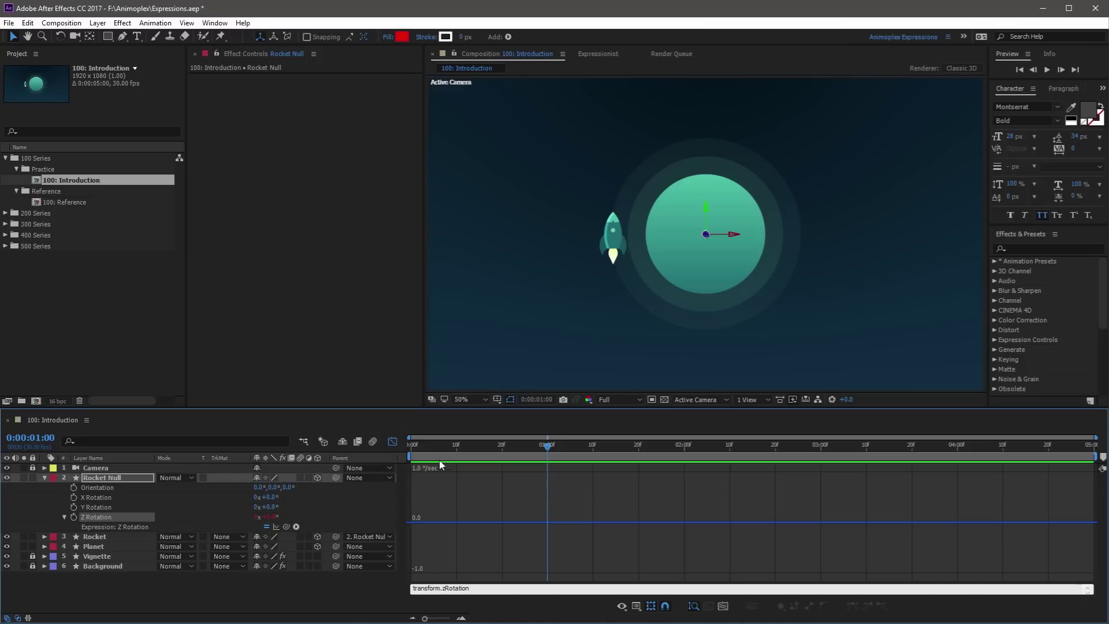
Step: Keyframe Rocket Null's Z Rotation at 0 on frame zero and 180 at one second
{"action": "left_click_drag", "start_coordinate": [436, 447], "coordinate": [411, 447]}
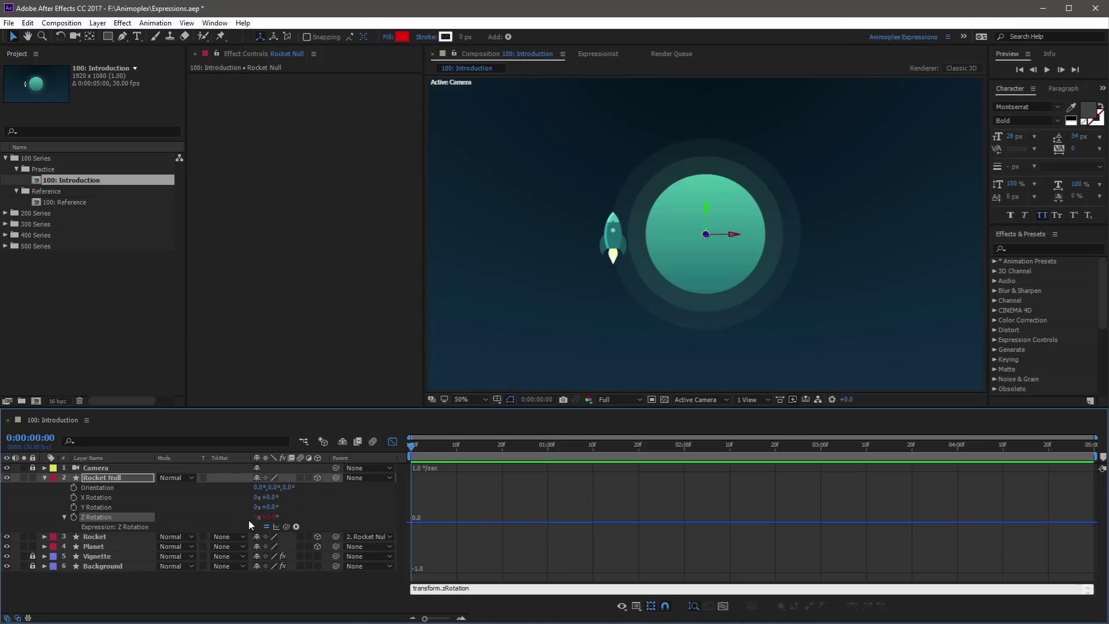
{"action": "left_click", "coordinate": [73, 517]}
{"action": "left_click_drag", "start_coordinate": [492, 447], "coordinate": [549, 449]}
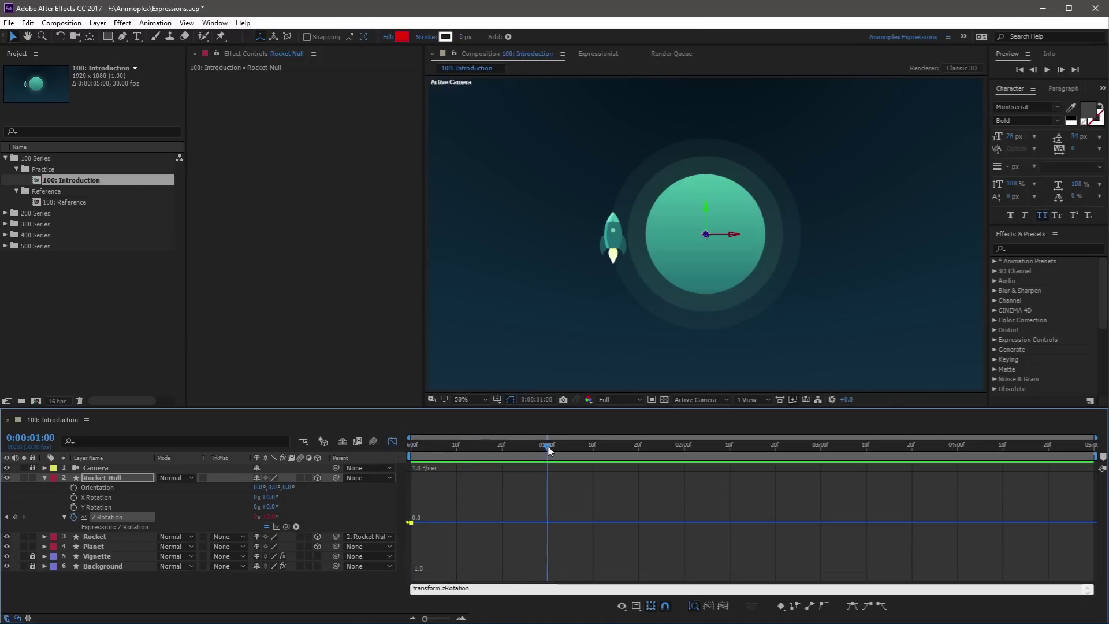
{"action": "left_click", "coordinate": [266, 516]}
{"action": "type", "text": "180"}
{"action": "key", "text": "Return"}
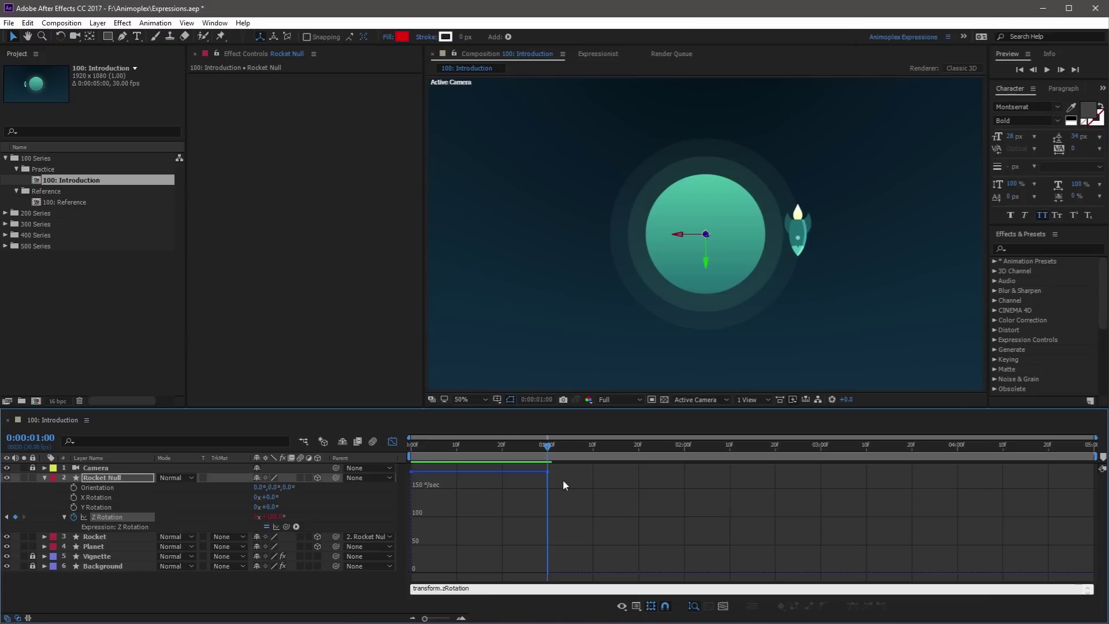
Step: Show the Z Rotation keyframes in the graph and select the expression text for replacement
{"action": "mouse_move", "coordinate": [546, 473]}
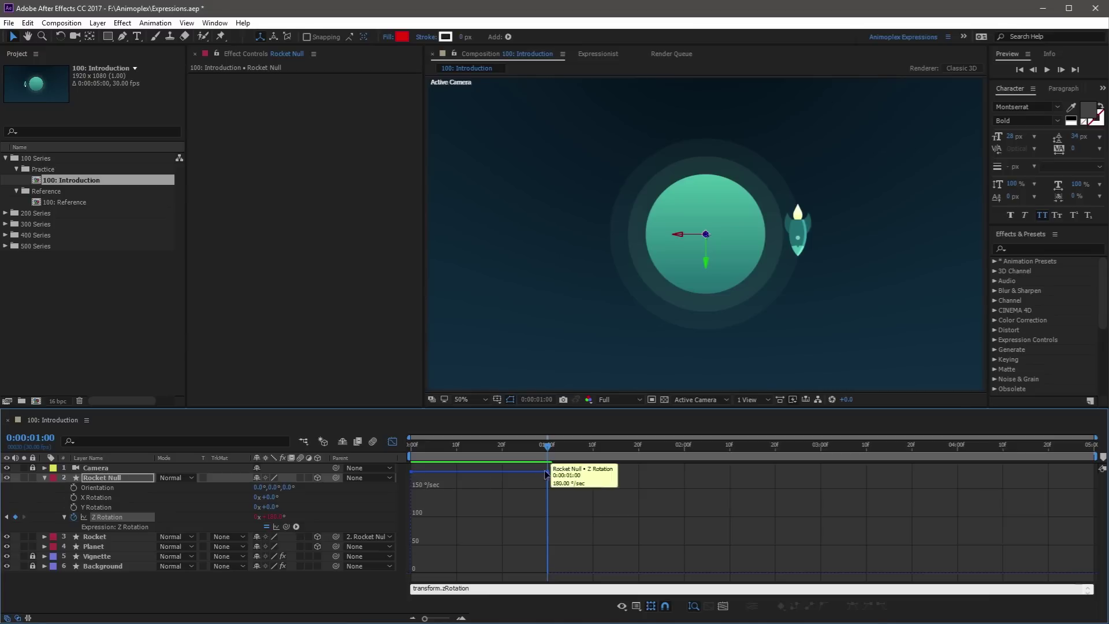
{"action": "left_click", "coordinate": [110, 518]}
{"action": "left_click", "coordinate": [472, 590]}
{"action": "left_click_drag", "start_coordinate": [472, 590], "coordinate": [413, 586]}
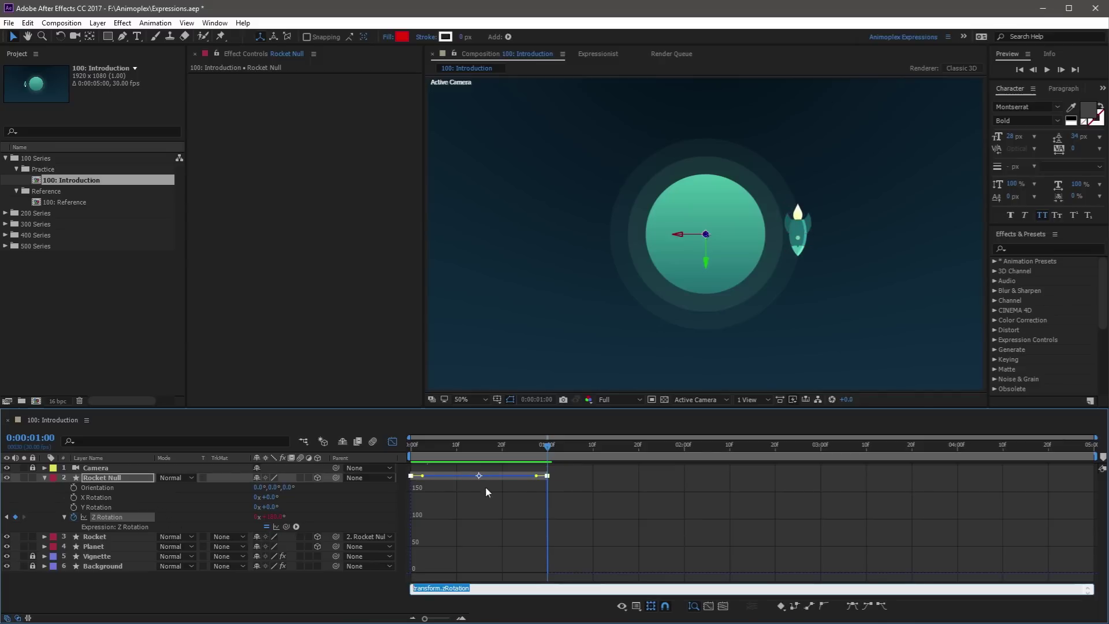
Step: Replace the Z Rotation expression with 'value * 2' and commit it
{"action": "type", "text": "val"}
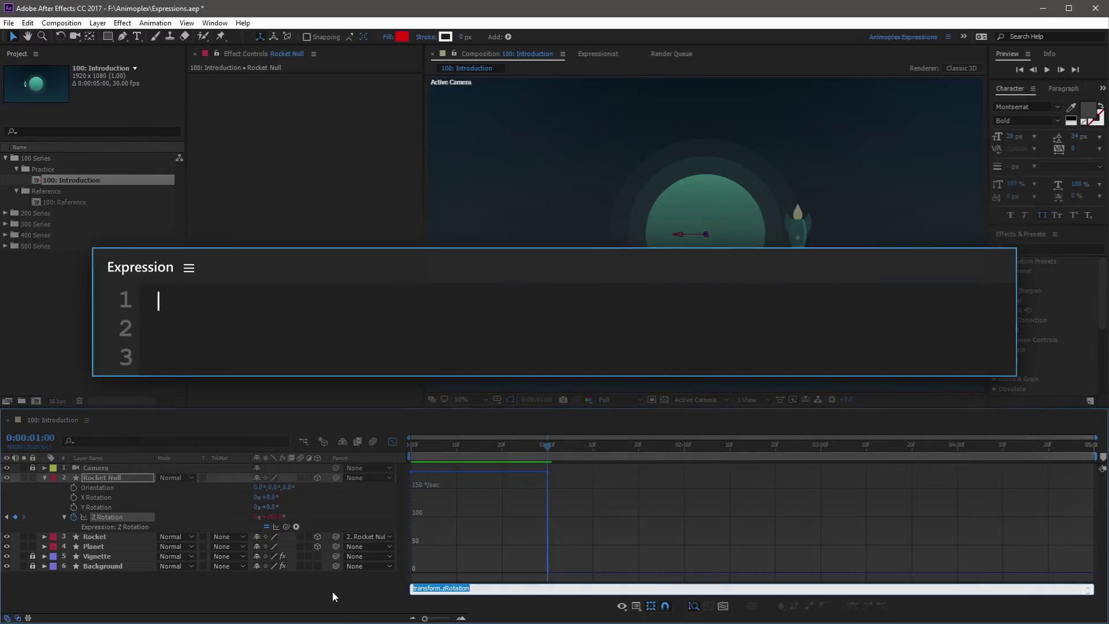
{"action": "type", "text": "ue * 2"}
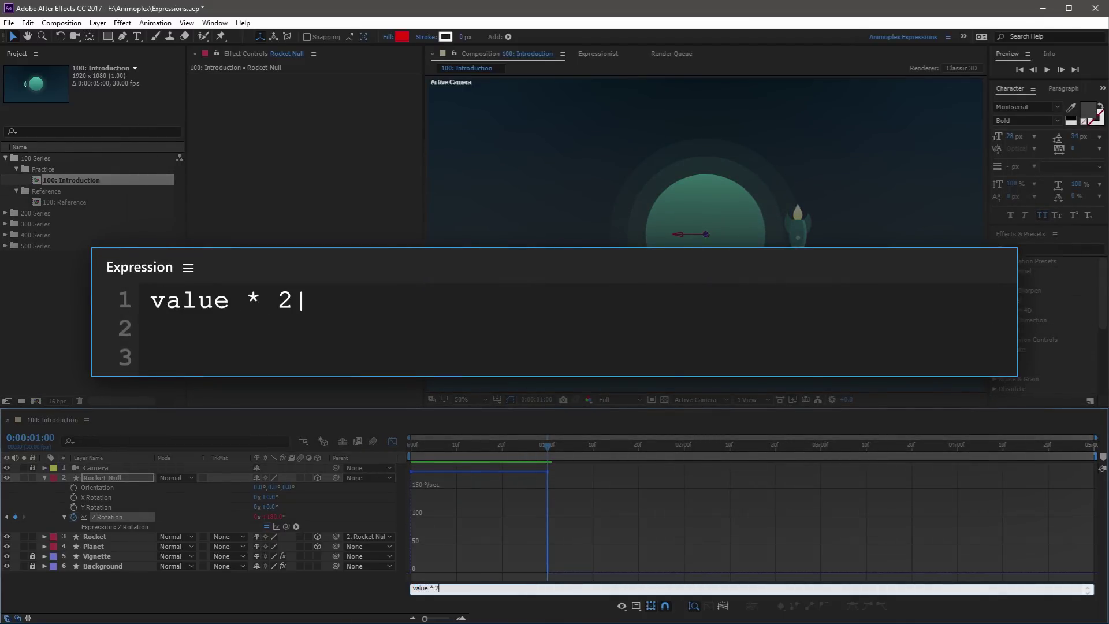
{"action": "key", "text": "KP_Enter"}
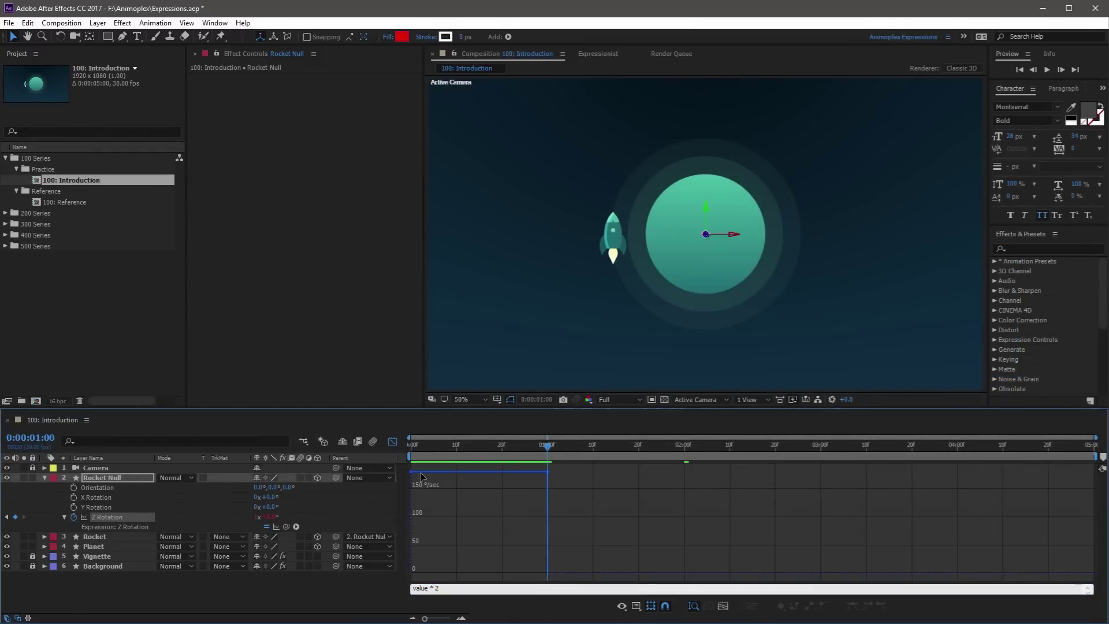
Step: Show the Z Rotation post-expression graph (360°/sec beside 180°/sec) and select both keyframes
{"action": "left_click", "coordinate": [274, 527]}
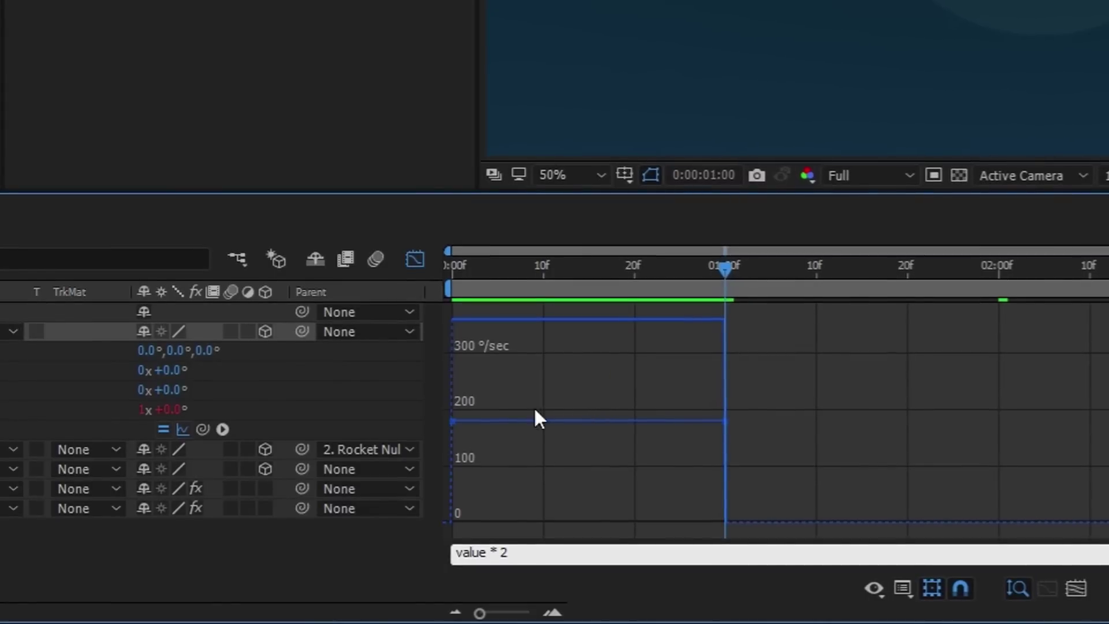
{"action": "mouse_move", "coordinate": [725, 421]}
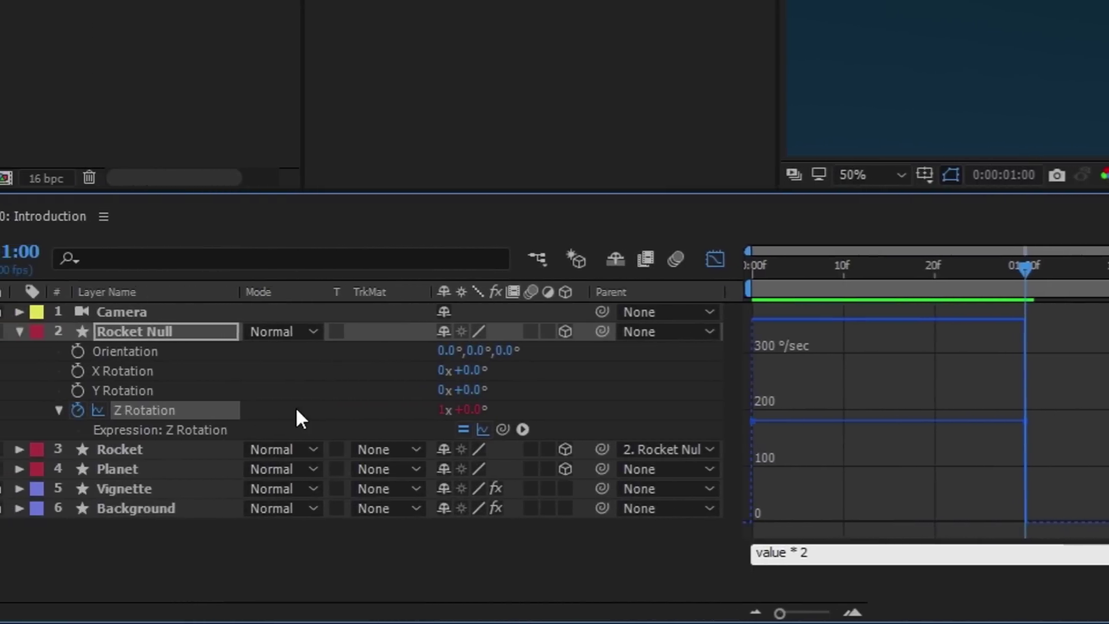
{"action": "left_click", "coordinate": [172, 408]}
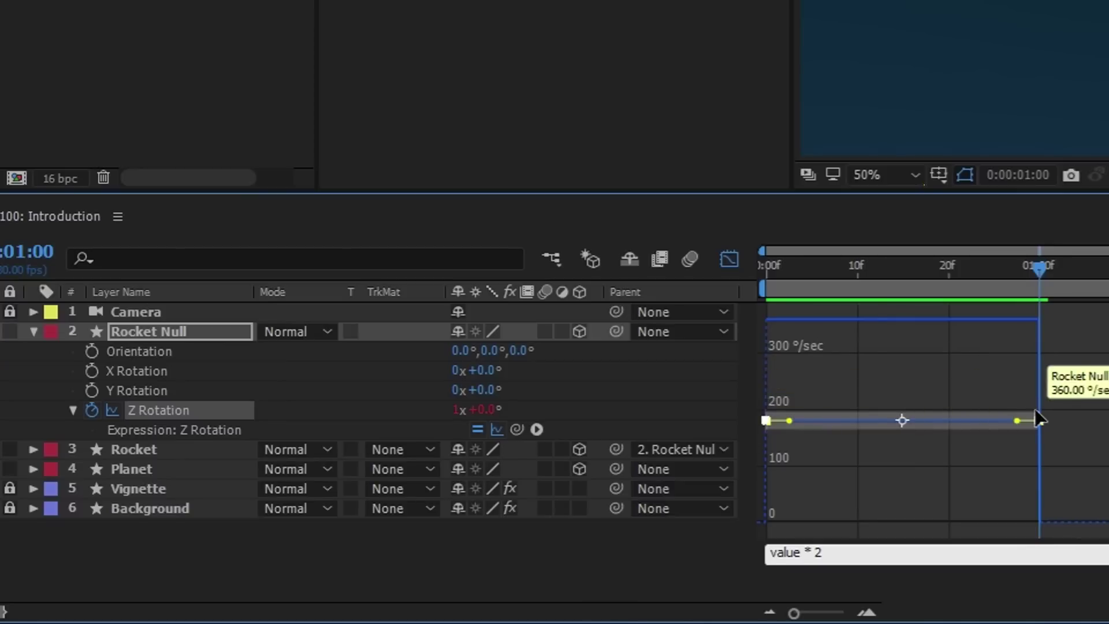
Step: Apply Easy Ease (F9) to both Z Rotation keyframes so the doubled curve peaks near 540°/sec
{"action": "key", "text": "F9"}
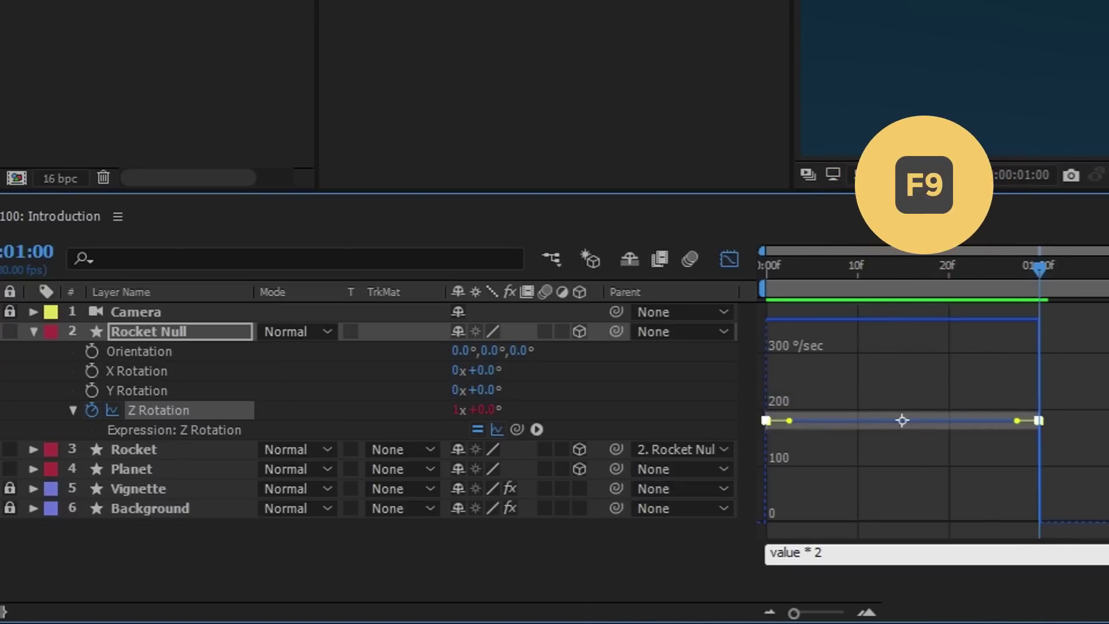
{"action": "key", "text": "F9"}
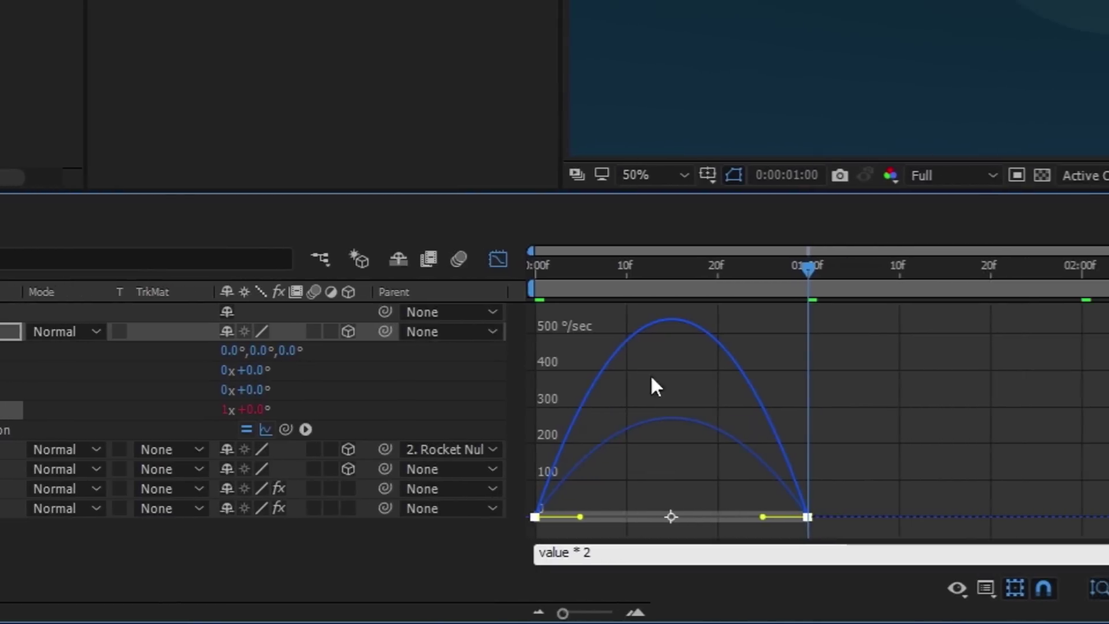
{"action": "mouse_move", "coordinate": [1006, 432]}
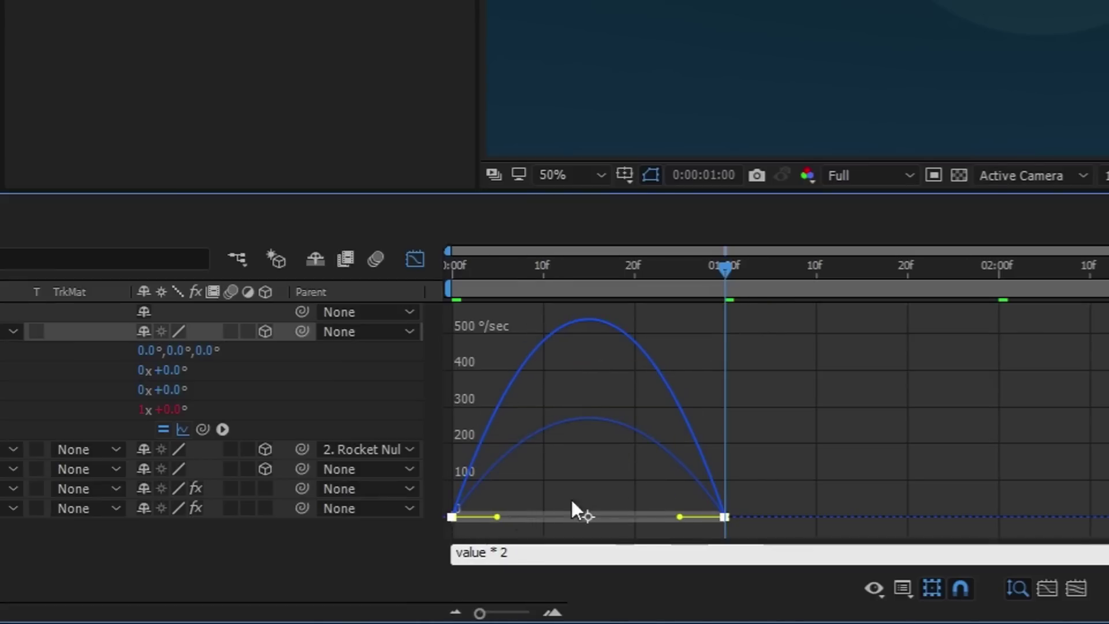
{"action": "mouse_move", "coordinate": [507, 396]}
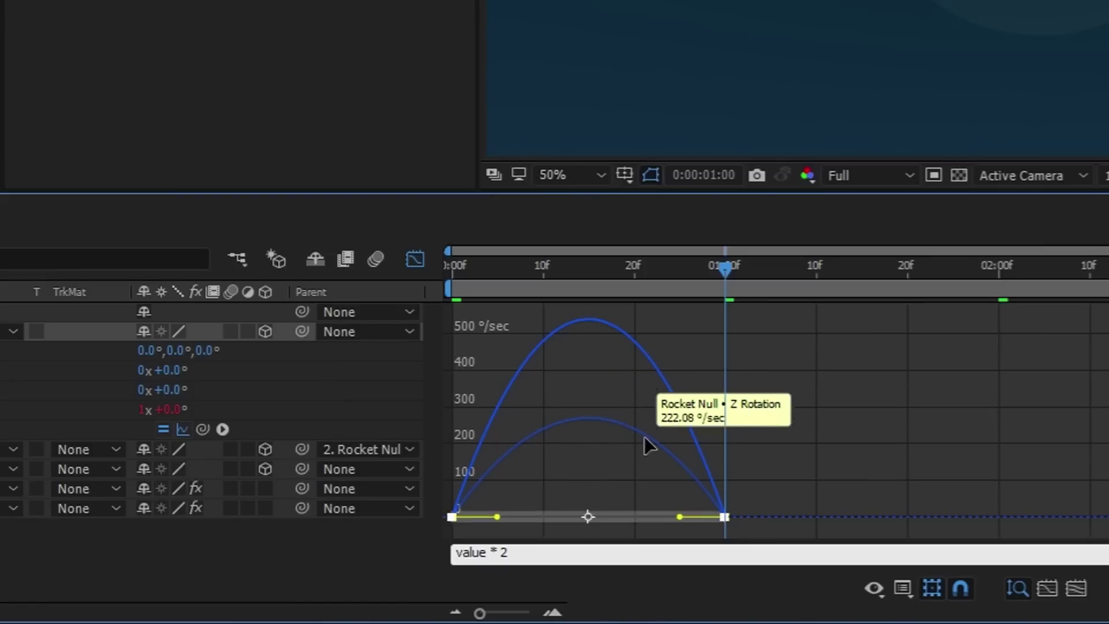
{"action": "mouse_move", "coordinate": [552, 427]}
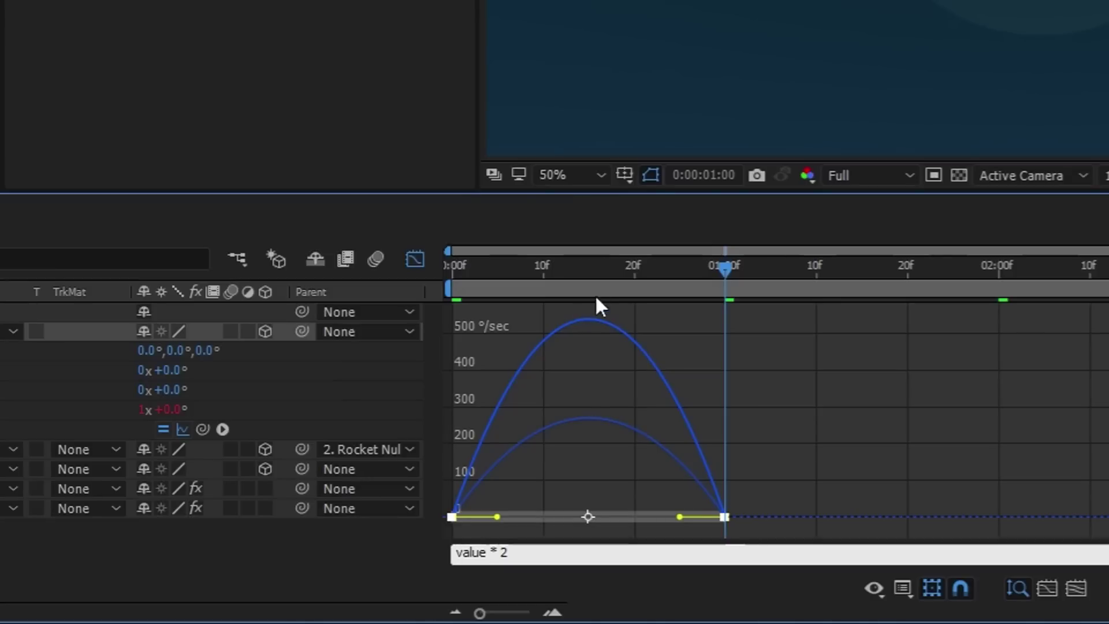
{"action": "mouse_move", "coordinate": [698, 450]}
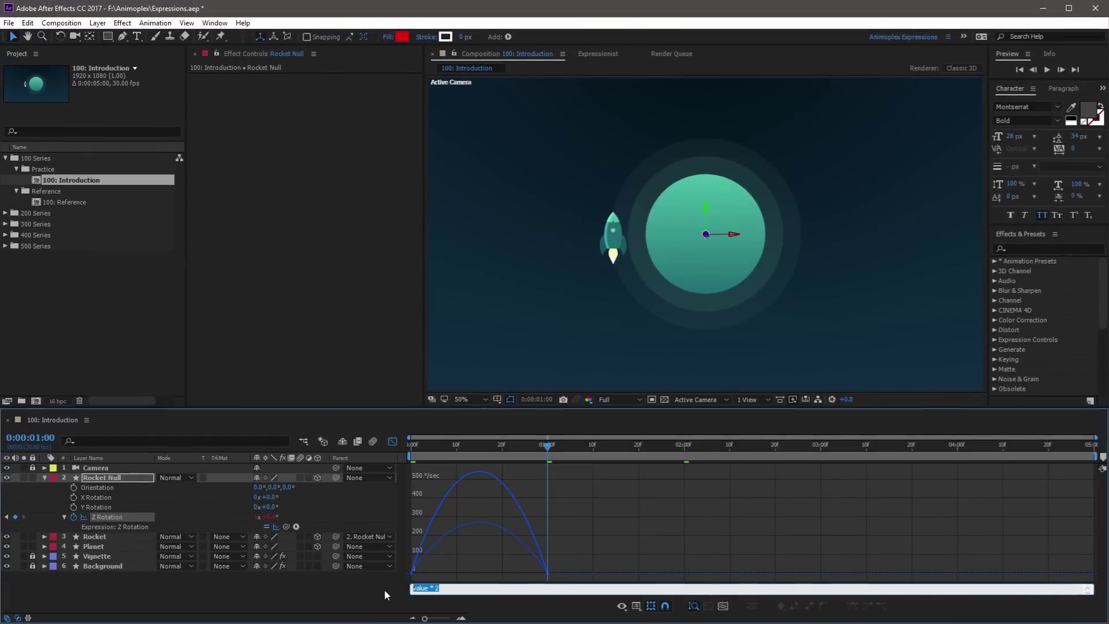
Step: Type wiggle(5, 20) as Rocket Null's Z Rotation expression and commit it
{"action": "type", "text": "wiggle(5, 20"}
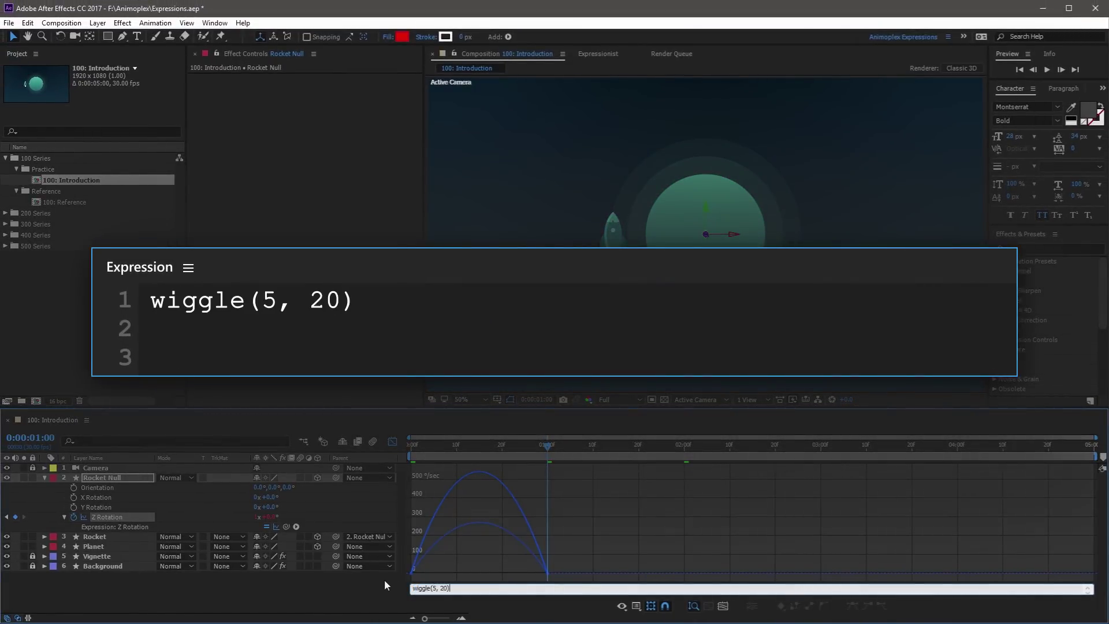
{"action": "left_click", "coordinate": [468, 561]}
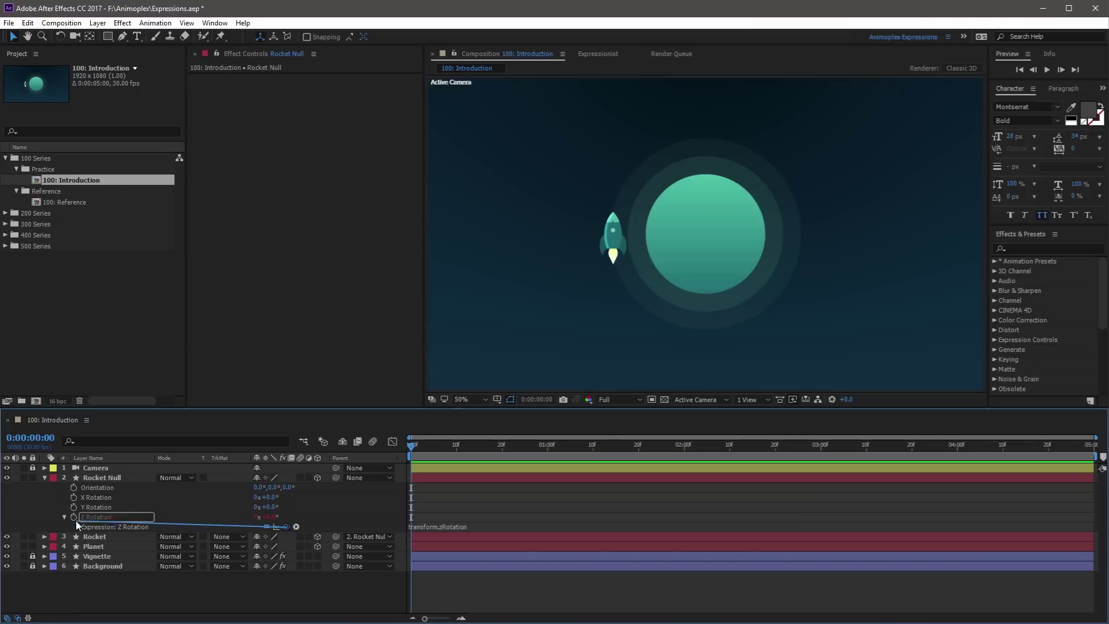
Step: Drag the Z Rotation expression pickwhip up toward Rocket Null's Orientation or X Rotation property
{"action": "left_click_drag", "start_coordinate": [94, 501], "coordinate": [96, 491]}
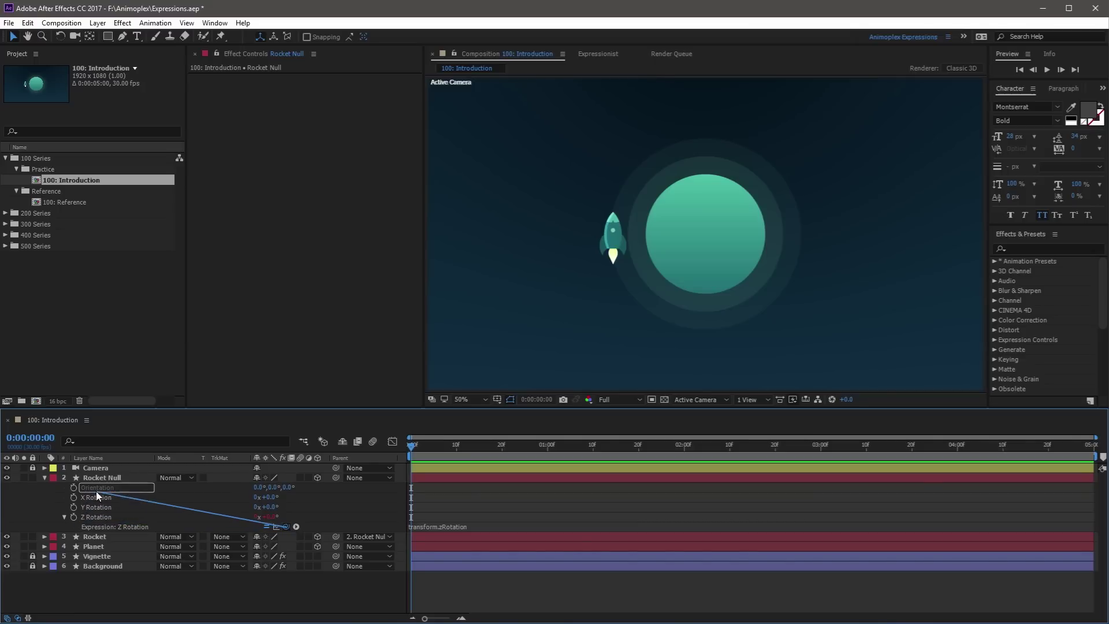